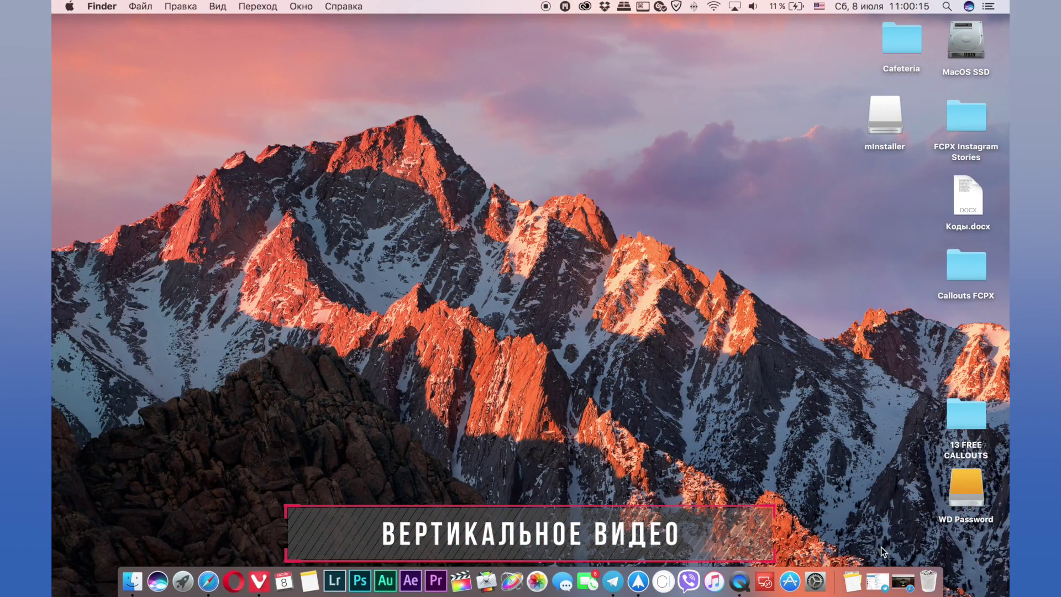
# - Add the free mVertical plugin to the MotionVFX cart and tick 'I ACCEPT CONDITIONS' for a $0.00 total
pyautogui.click(903, 580)
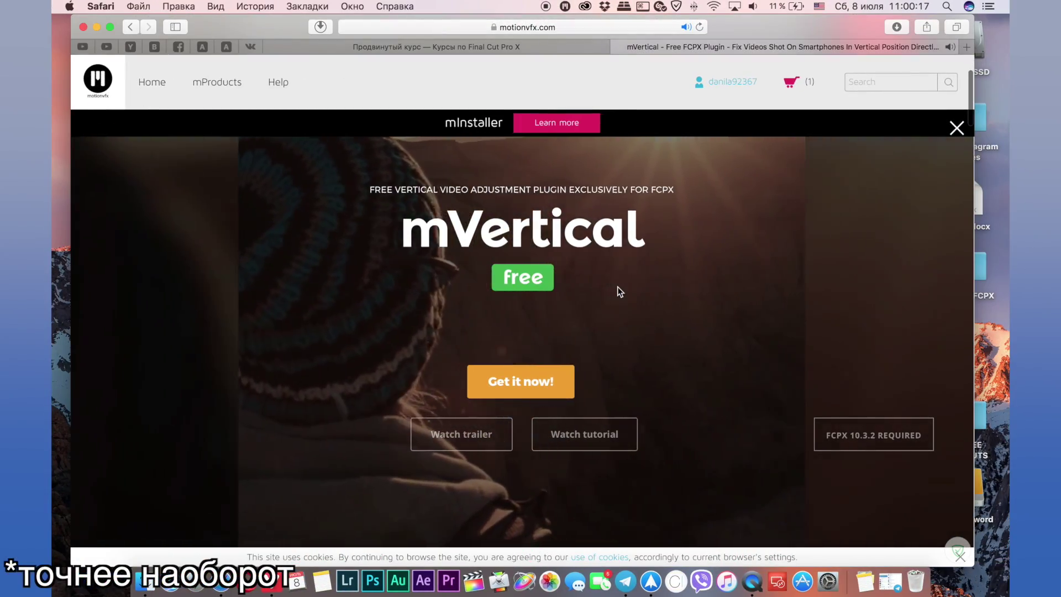
pyautogui.scroll(3, 618, 286)
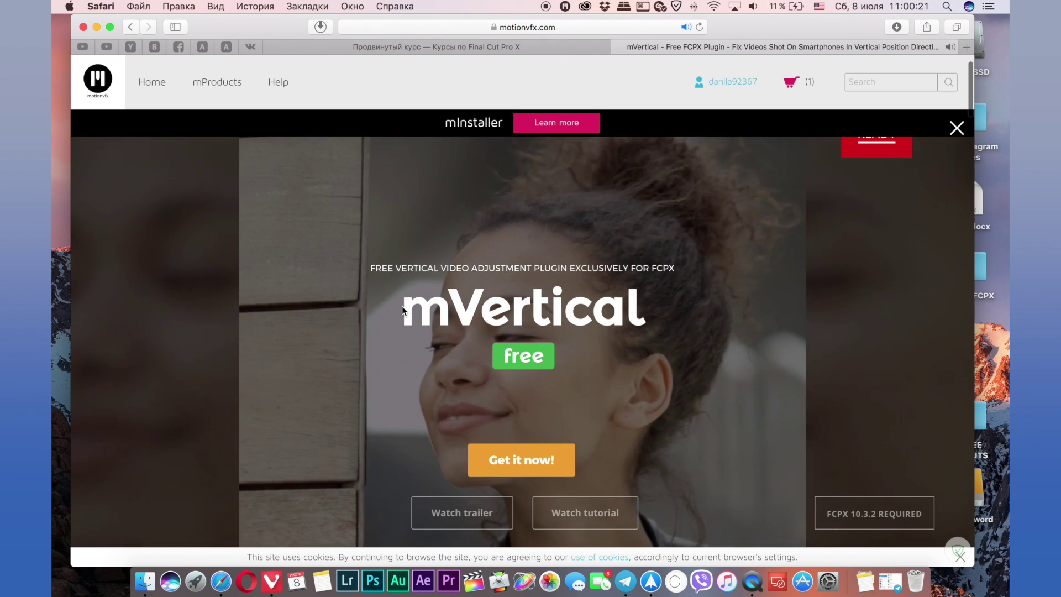
pyautogui.scroll(-3, 498, 396)
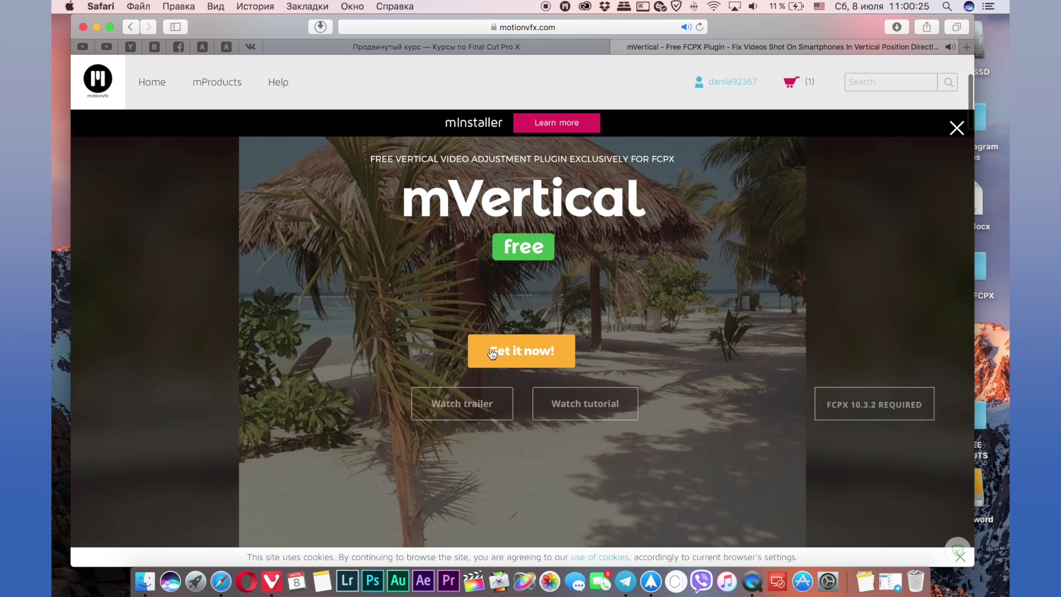
pyautogui.click(491, 349)
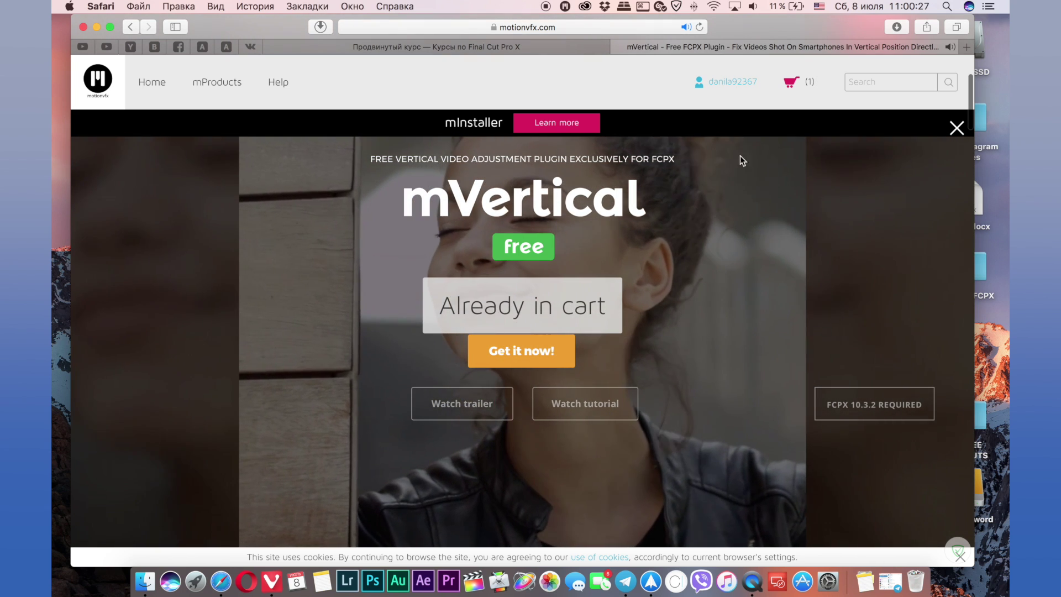
pyautogui.click(790, 83)
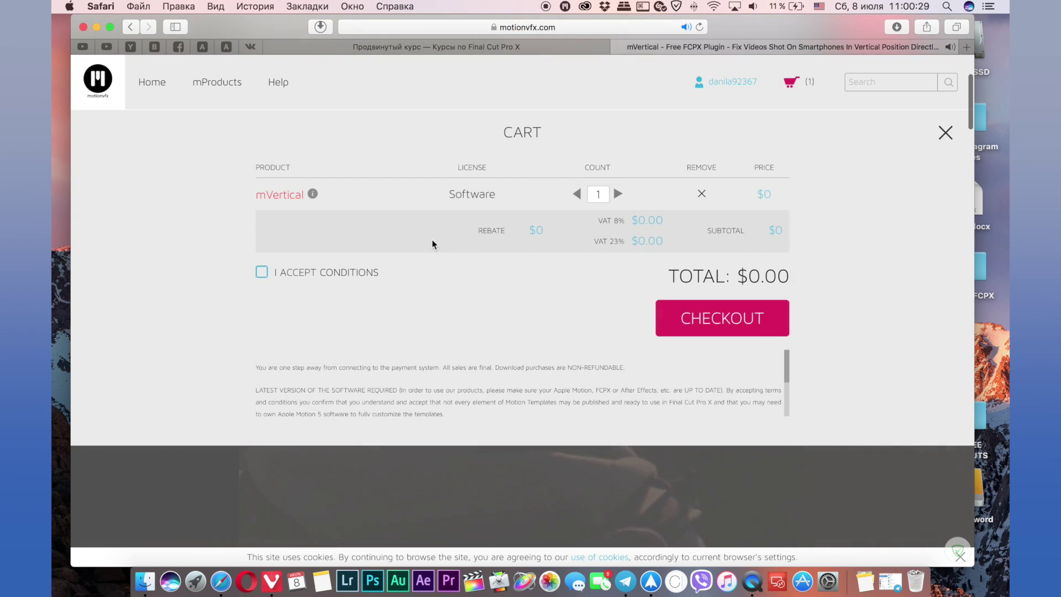
pyautogui.click(262, 272)
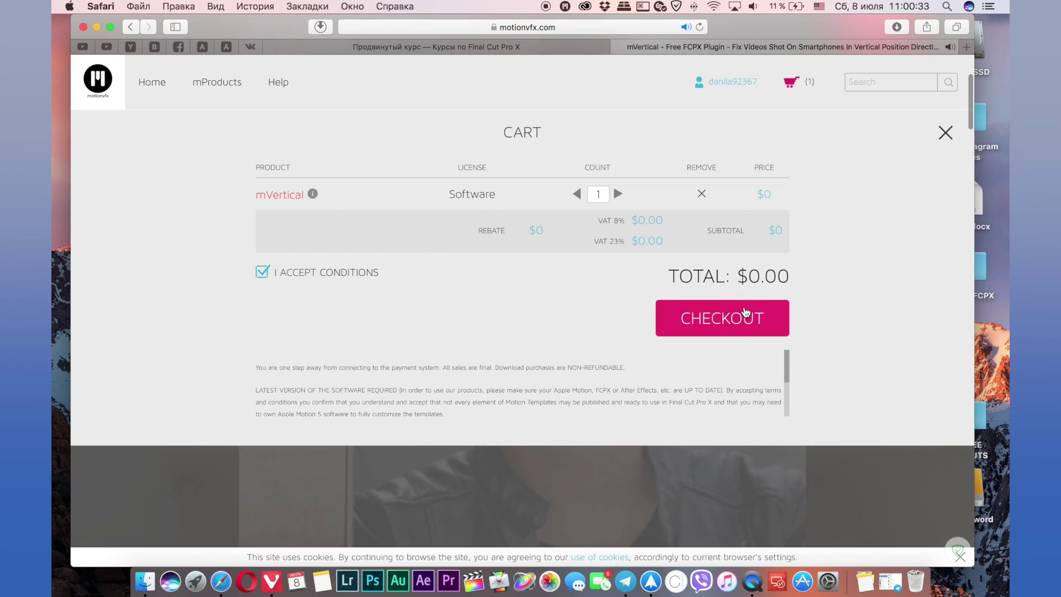
pyautogui.hotkey('ctrl', 'Right')
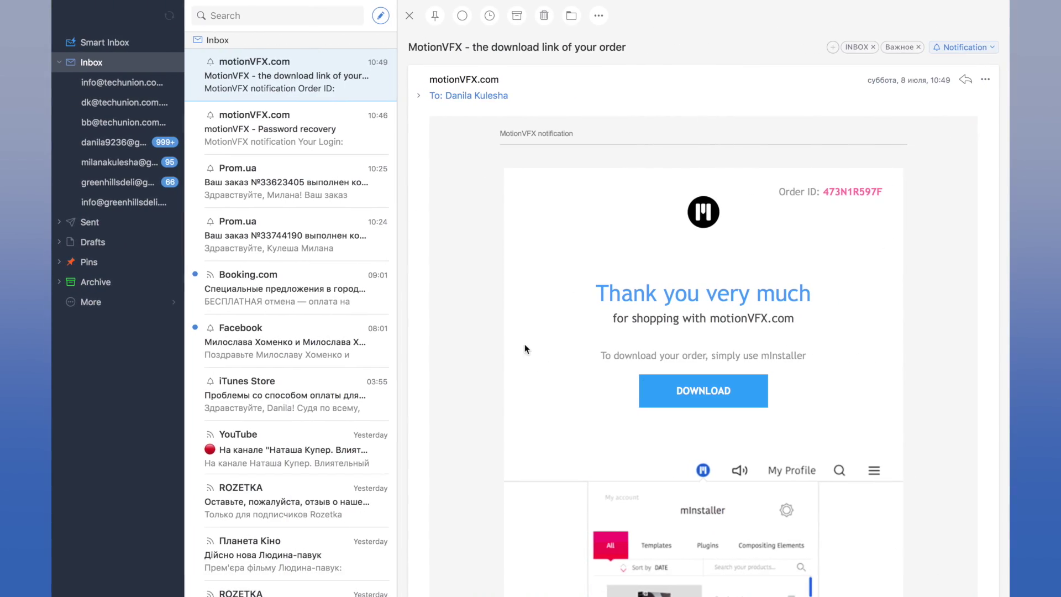
pyautogui.click(710, 401)
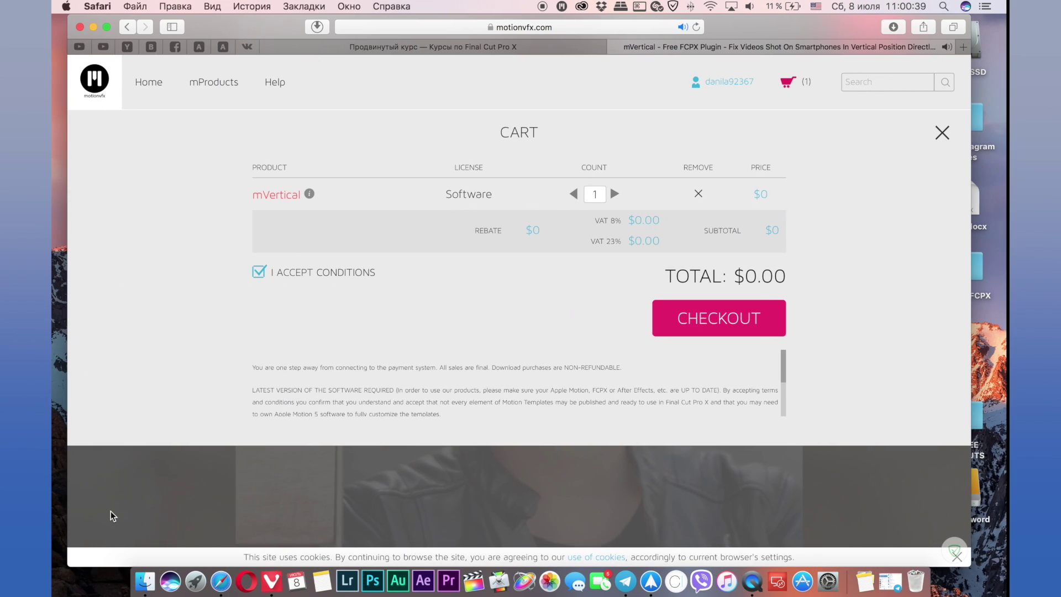
# - Copy mInstaller from the mounted mInstaller disk into Applications and launch it
pyautogui.click(138, 584)
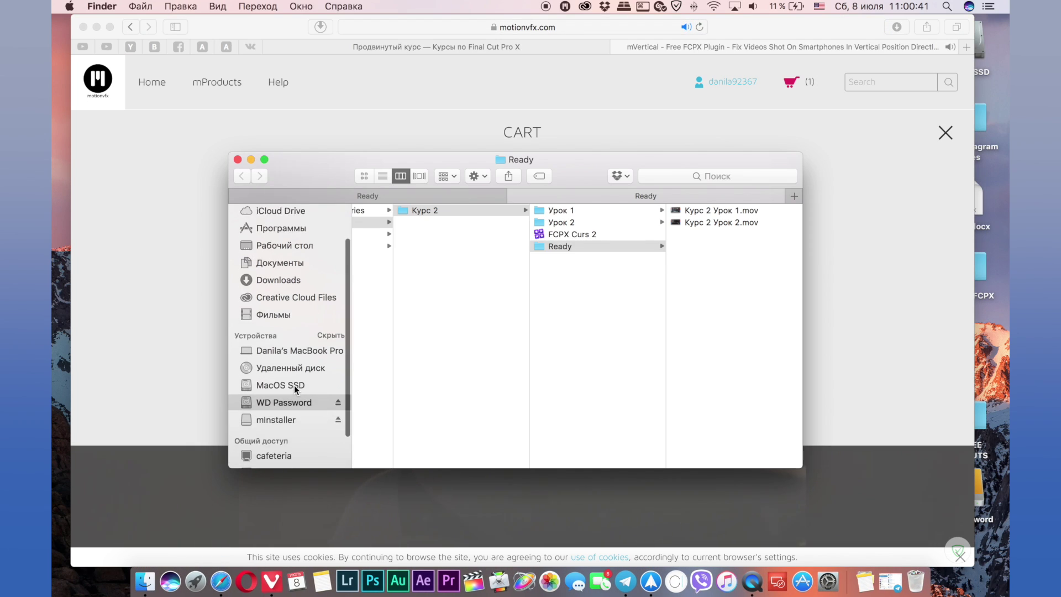
pyautogui.scroll(-2, 294, 385)
pyautogui.click(294, 386)
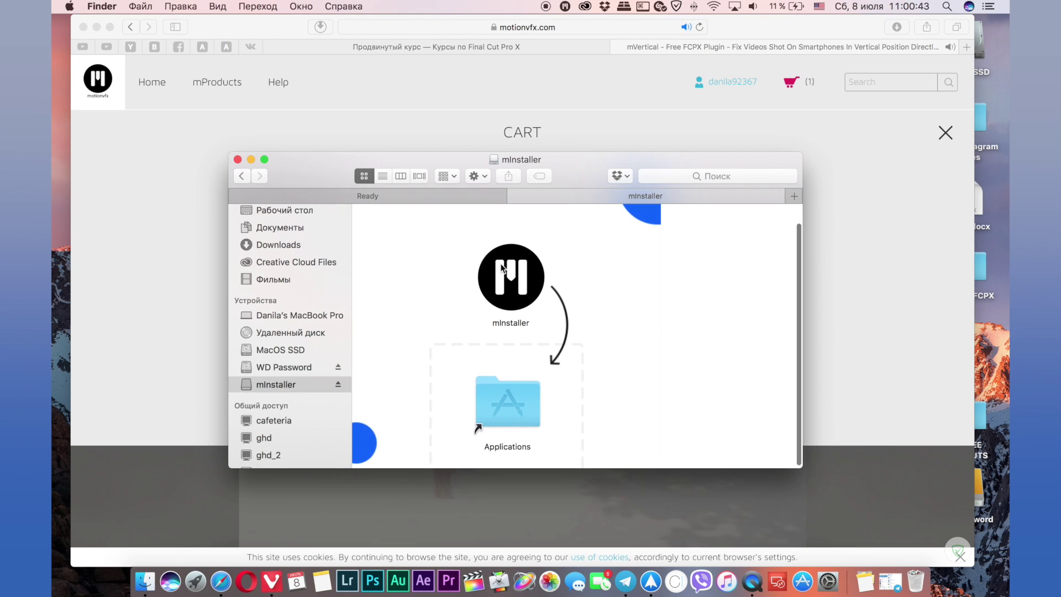
pyautogui.moveTo(510, 283)
pyautogui.mouseDown()
pyautogui.moveTo(532, 345)
pyautogui.moveTo(500, 406)
pyautogui.mouseUp()
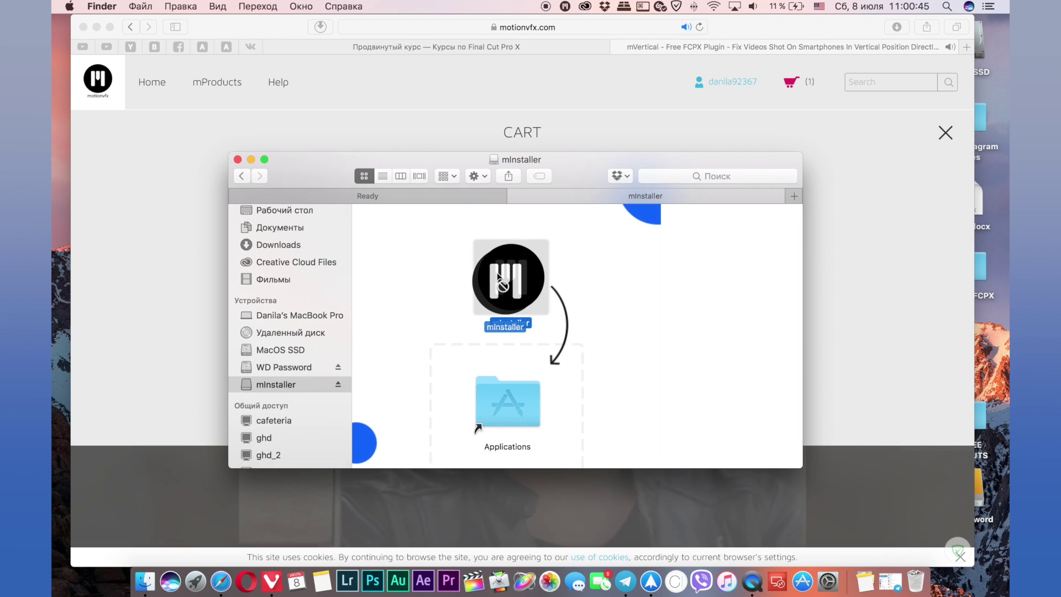
pyautogui.doubleClick(497, 277)
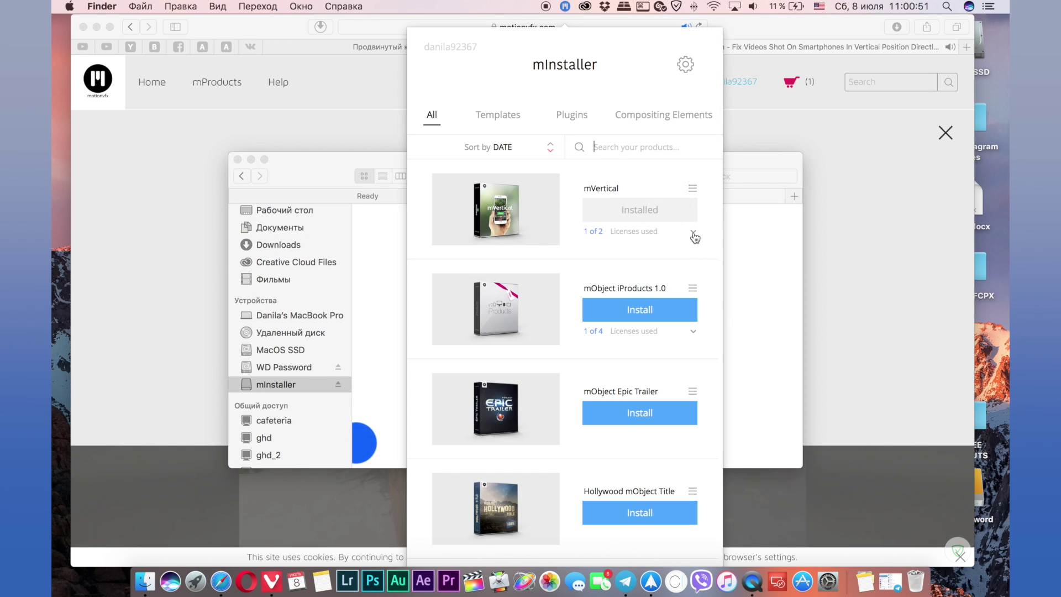
# - Uninstall mVertical from its options menu in mInstaller and confirm the removal
pyautogui.click(693, 233)
pyautogui.click(692, 191)
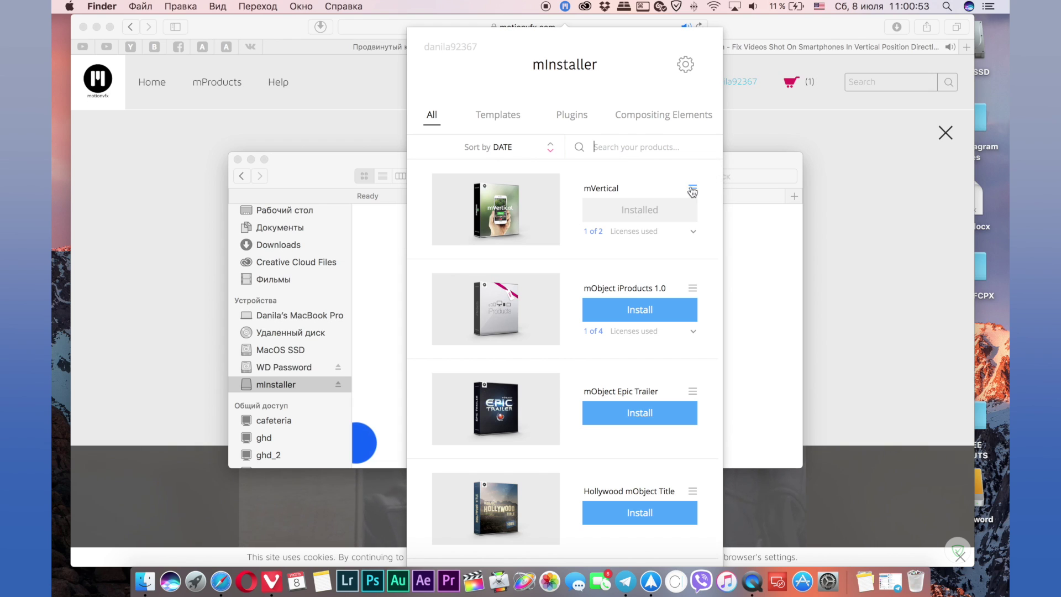
pyautogui.click(692, 191)
pyautogui.click(685, 231)
pyautogui.click(669, 131)
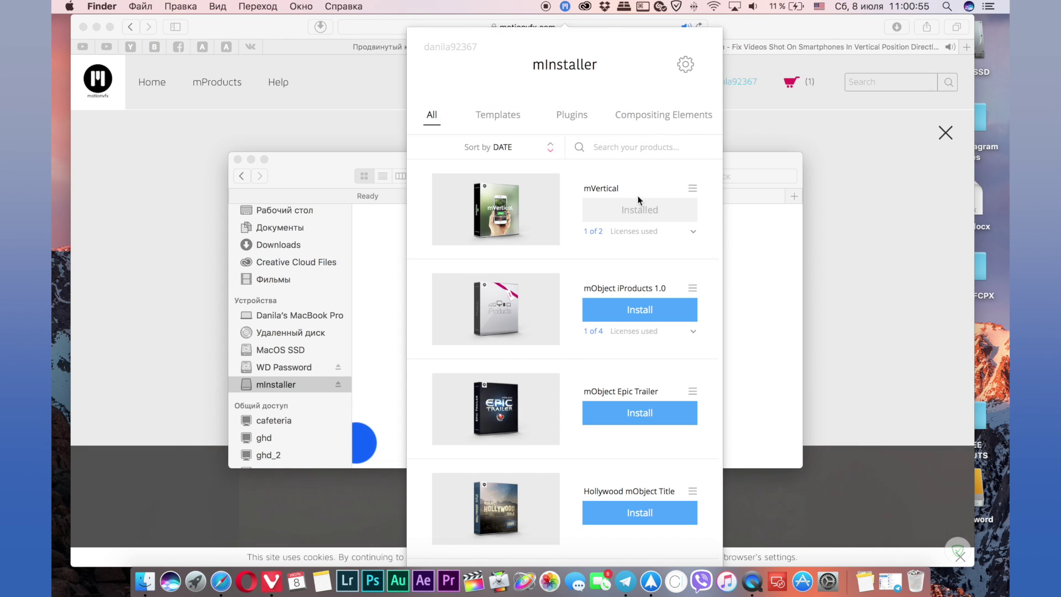
# - Reinstall mVertical until it shows as Installed, then close the mInstaller panel
pyautogui.click(648, 216)
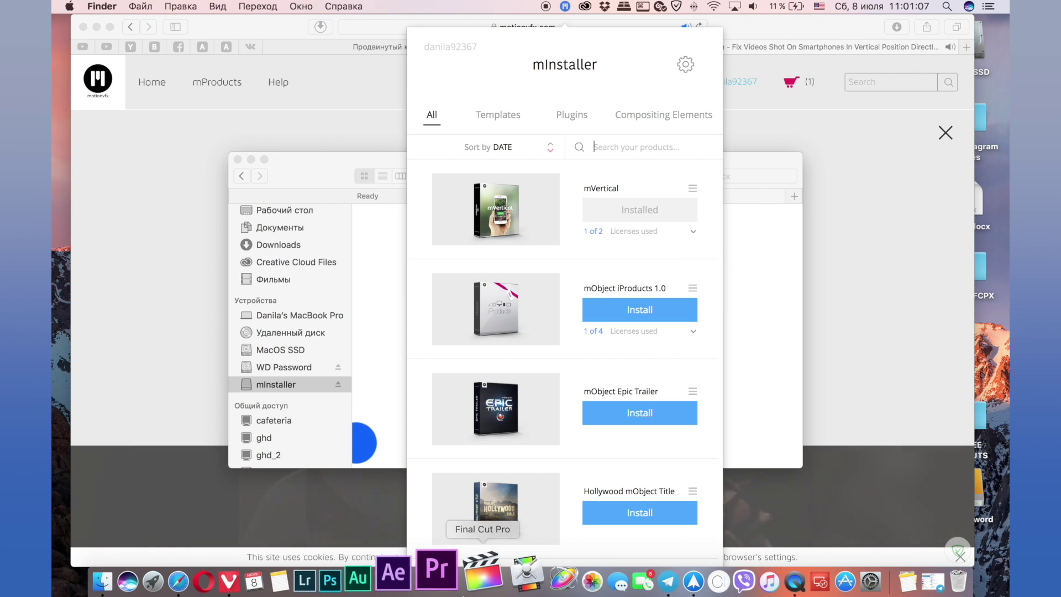
pyautogui.click(464, 593)
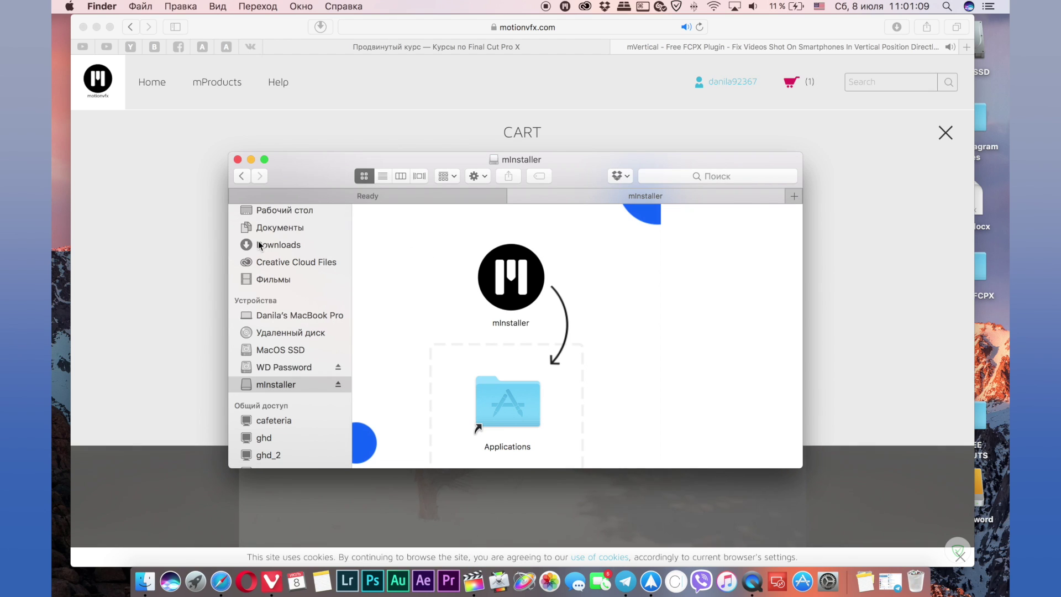
pyautogui.click(261, 214)
# - Select Instagram_iOS in Desktop > FCPX Instagram Stories > Исходники, then close the Finder window
pyautogui.click(473, 246)
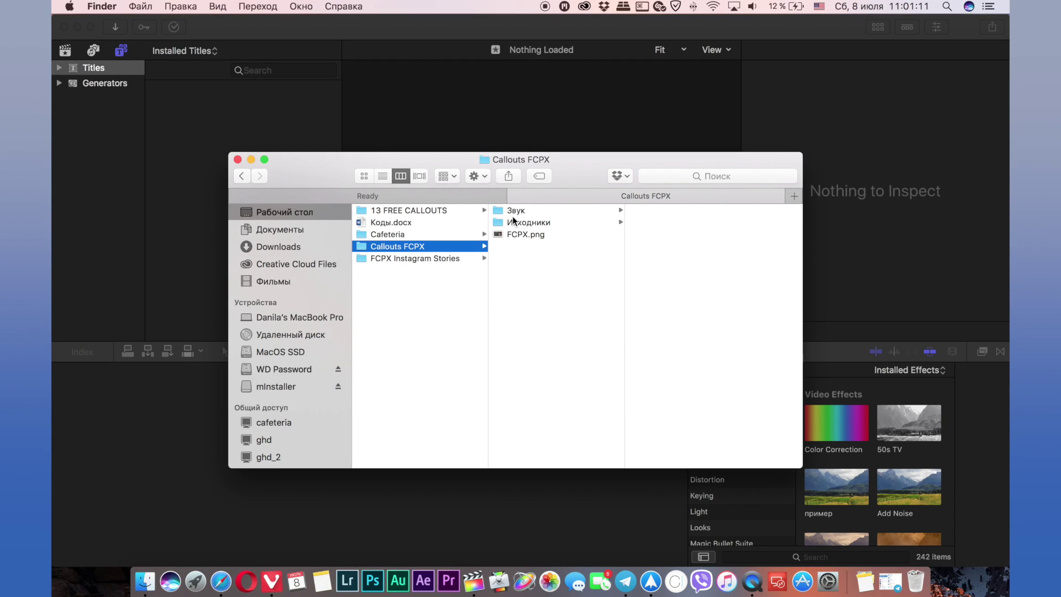
pyautogui.click(445, 259)
pyautogui.click(608, 222)
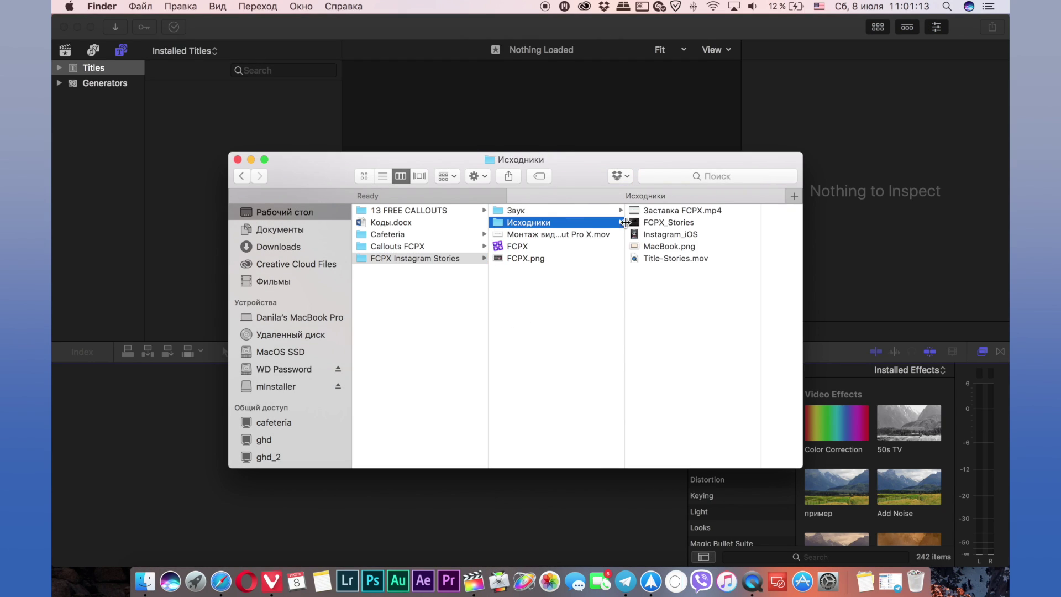
pyautogui.click(660, 234)
pyautogui.press('super+w')
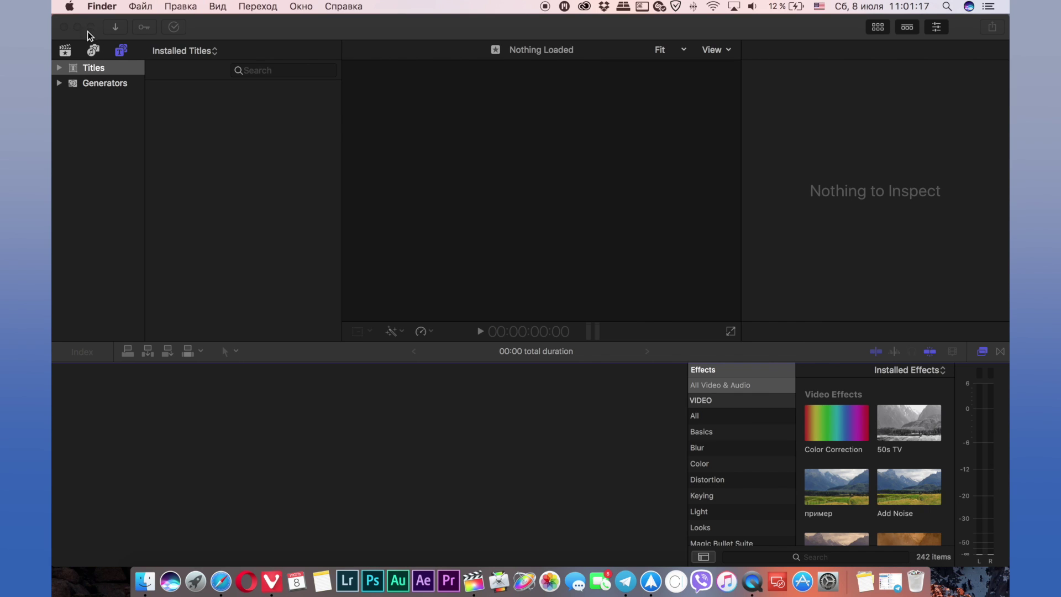
# - Create a new event 8.07.17 with a new project from the Lesson 1 event's menu
pyautogui.click(95, 71)
pyautogui.rightClick(91, 153)
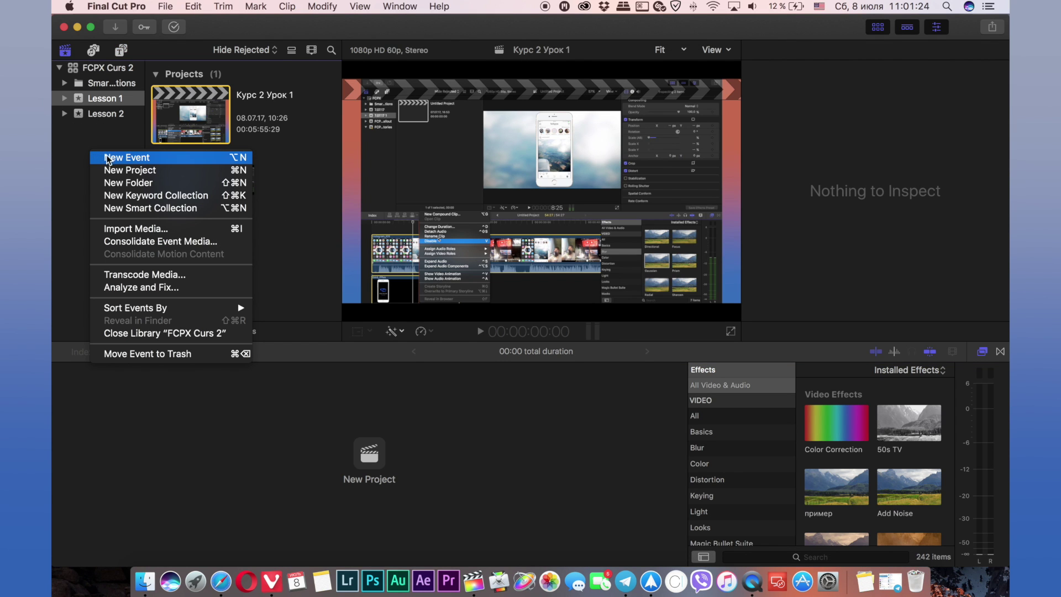
pyautogui.click(192, 161)
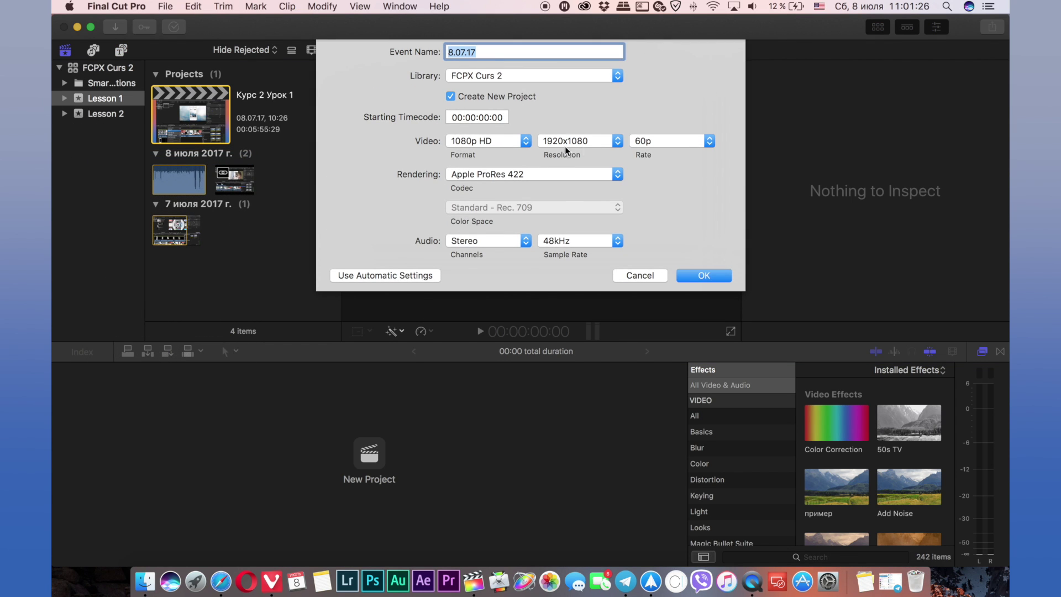
pyautogui.click(699, 279)
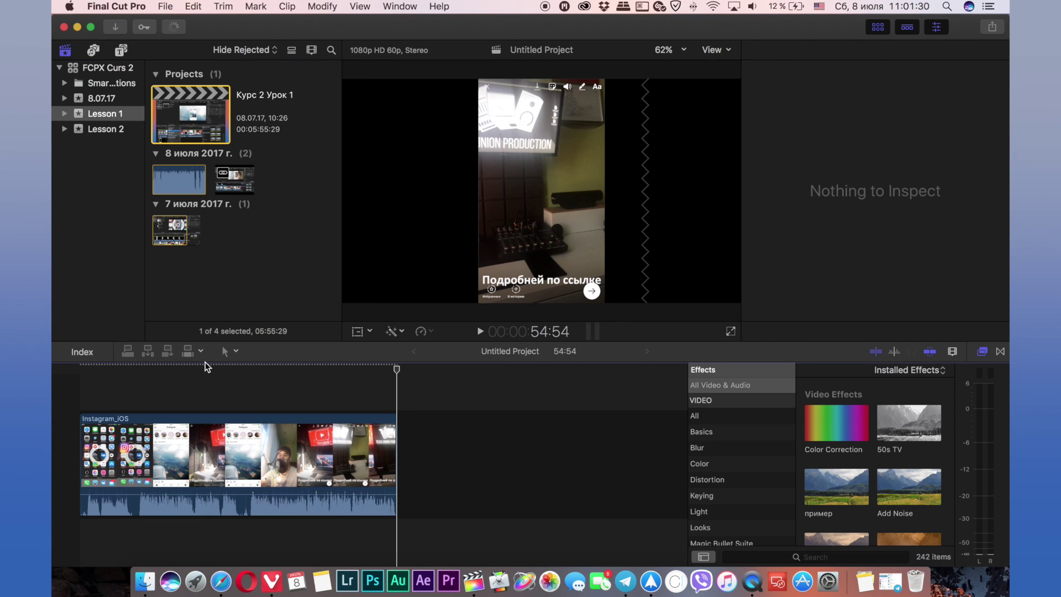
# - Add the Instagram_iOS clip to the project timeline and select it
pyautogui.click(231, 368)
pyautogui.click(235, 458)
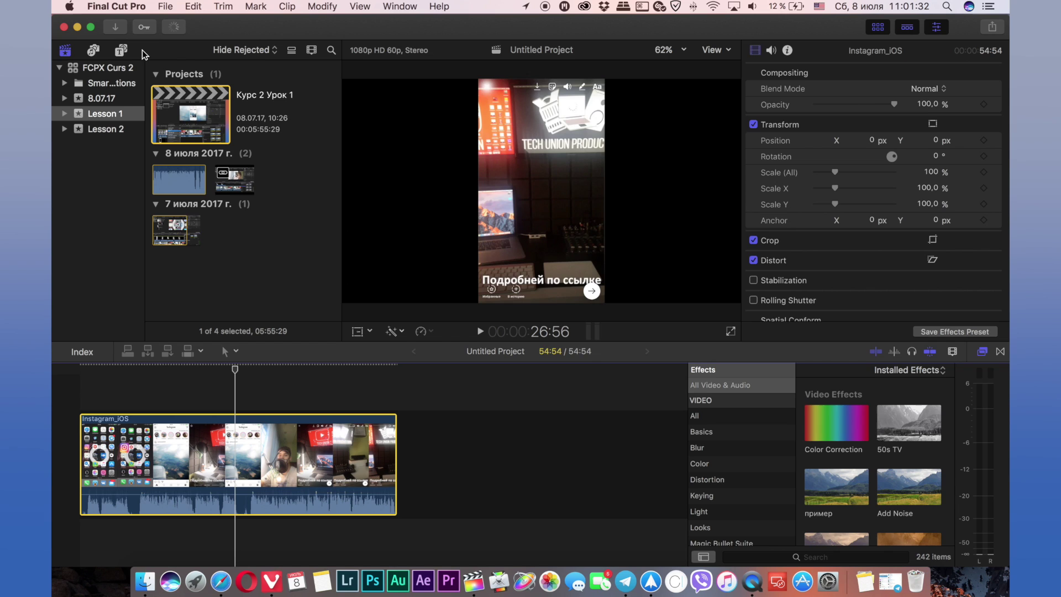
pyautogui.click(120, 51)
# - Place the mVertical title above the Instagram_iOS clip and scrub to preview it
pyautogui.click(120, 249)
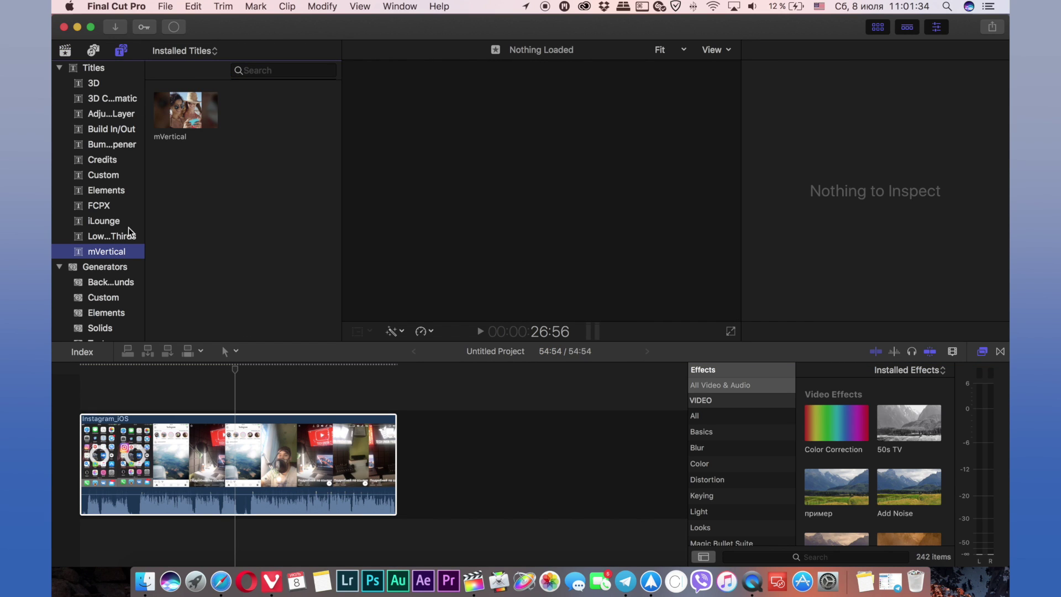
pyautogui.moveTo(200, 126); pyautogui.dragTo(209, 401)
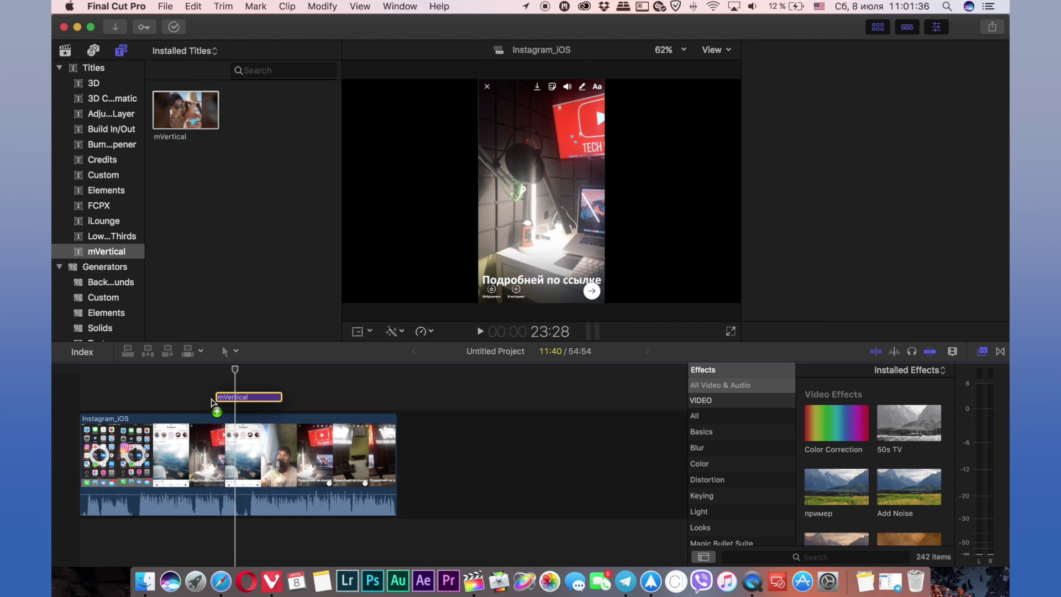
pyautogui.click(234, 368)
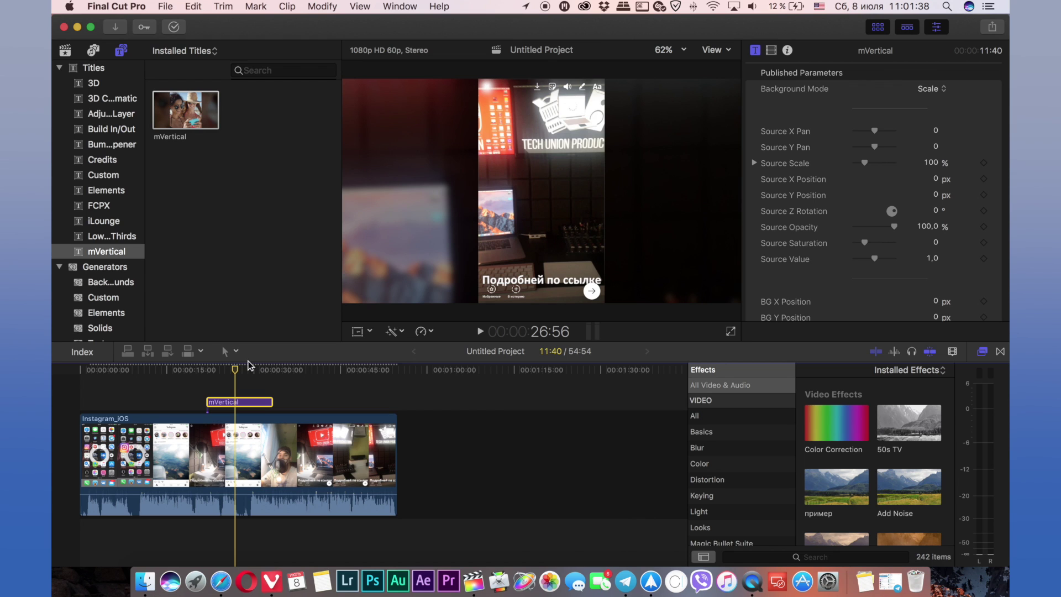
pyautogui.moveTo(247, 364); pyautogui.dragTo(247, 372)
pyautogui.scroll(2, 887, 130)
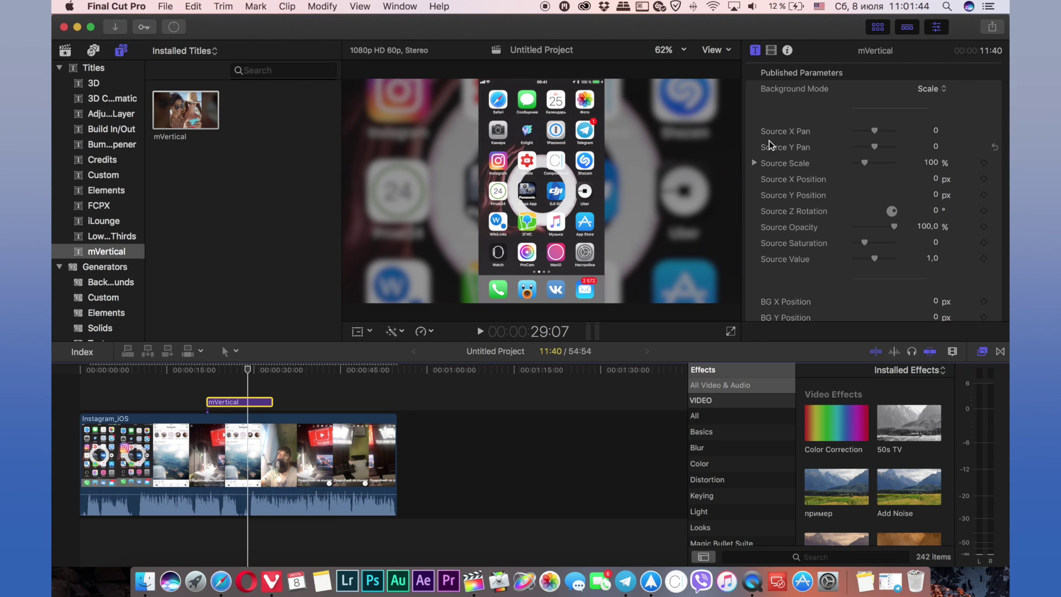
# - Switch the mVertical Background Mode to Mirror, then to Copy
pyautogui.click(941, 95)
pyautogui.click(933, 100)
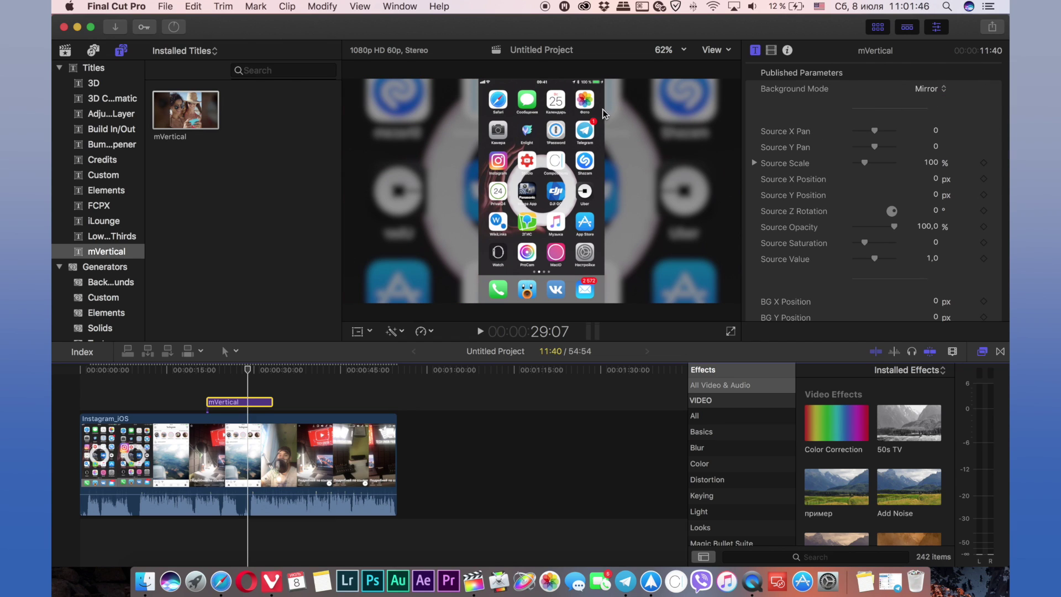
pyautogui.click(926, 90)
pyautogui.click(928, 100)
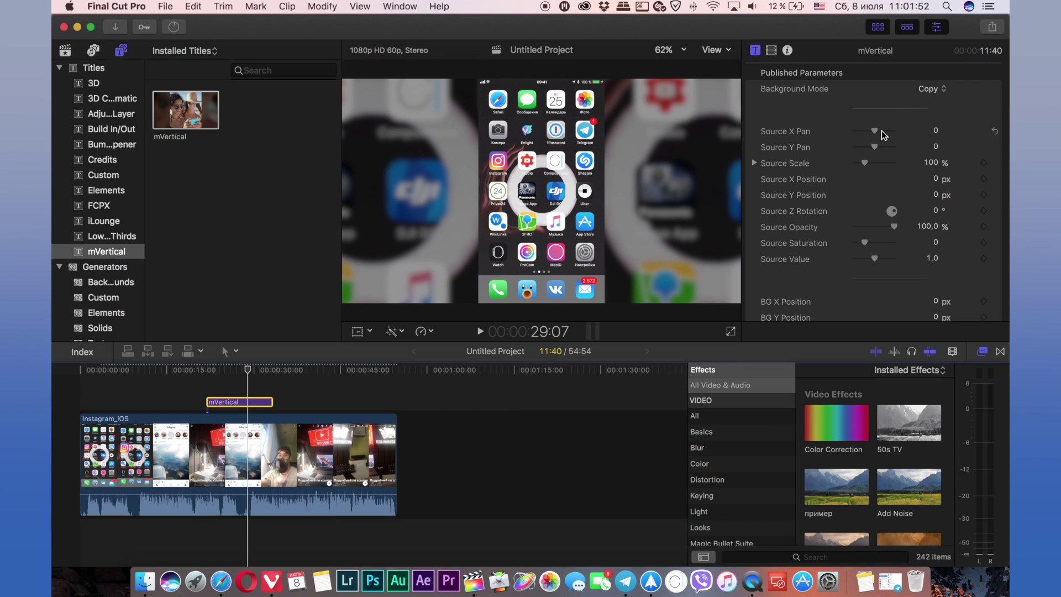
# - Try Source X Pan -29 and Source Scale 132%, undoing both to keep the original framing
pyautogui.moveTo(882, 135); pyautogui.dragTo(878, 135)
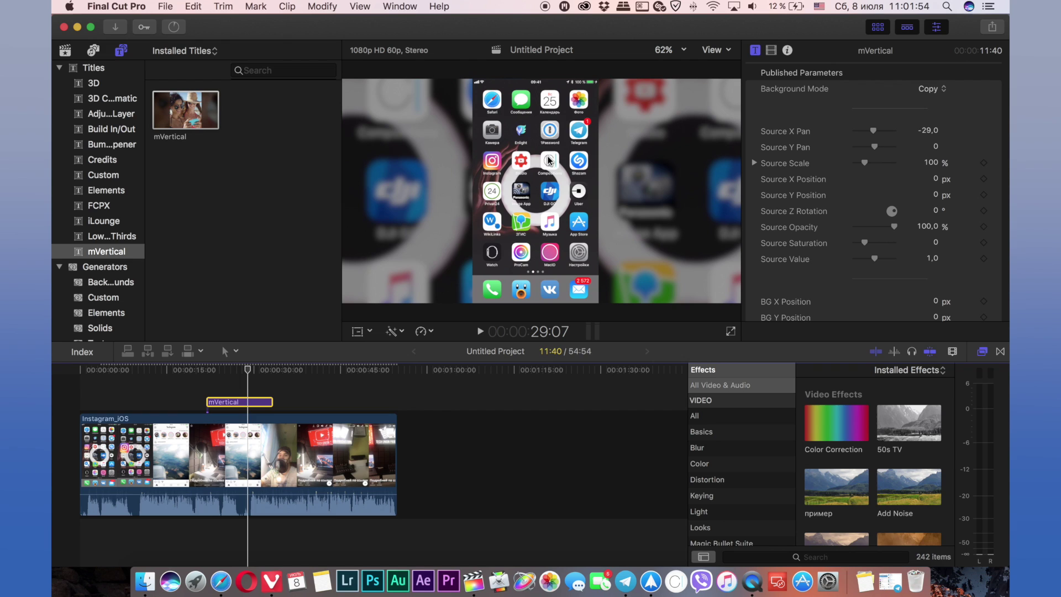
pyautogui.press('super+z')
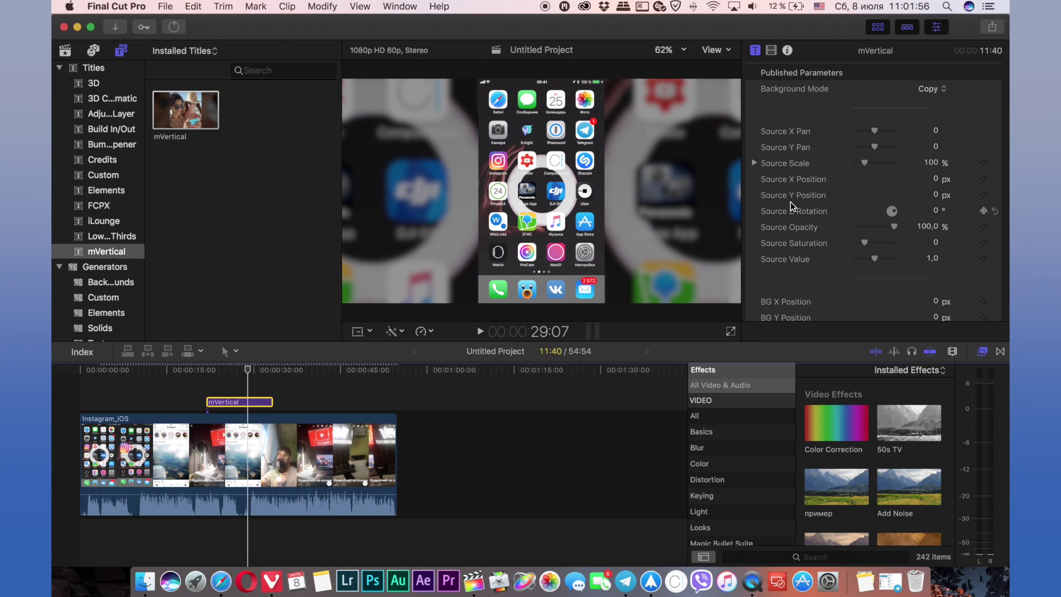
pyautogui.moveTo(871, 164); pyautogui.dragTo(868, 165)
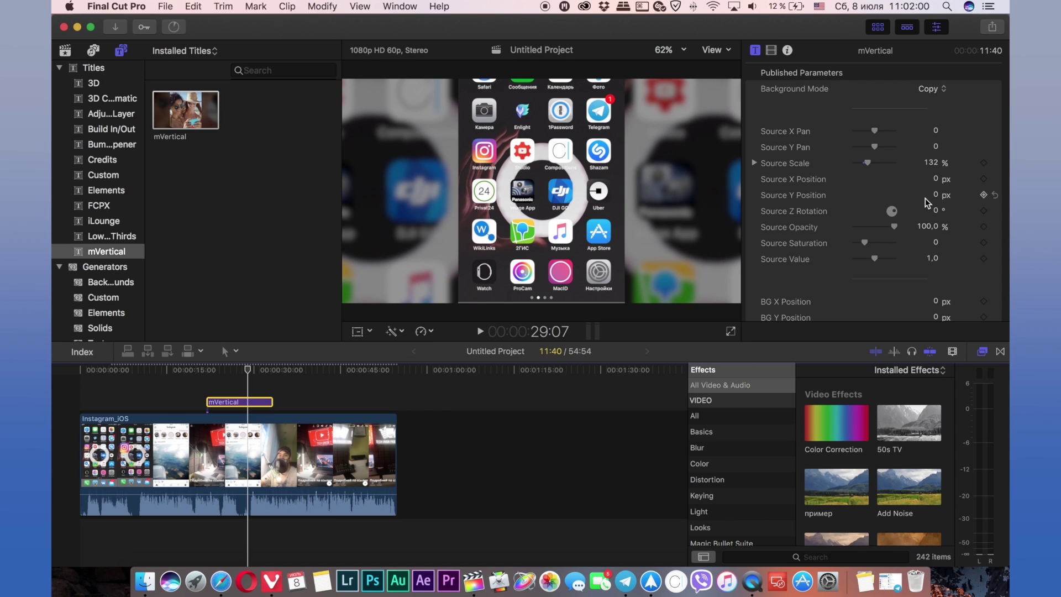
pyautogui.press('super+z')
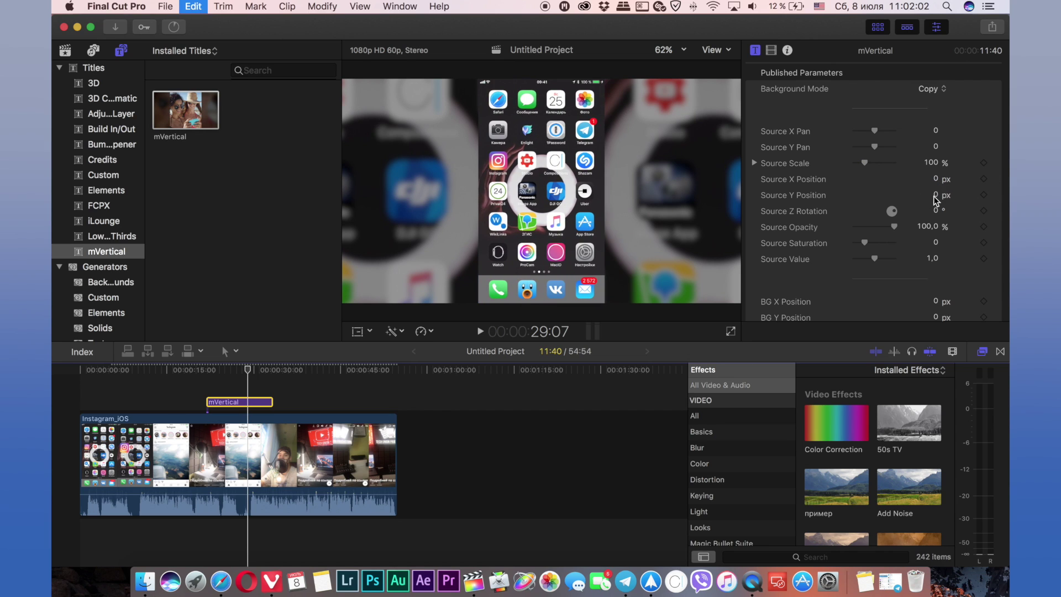
pyautogui.click(934, 196)
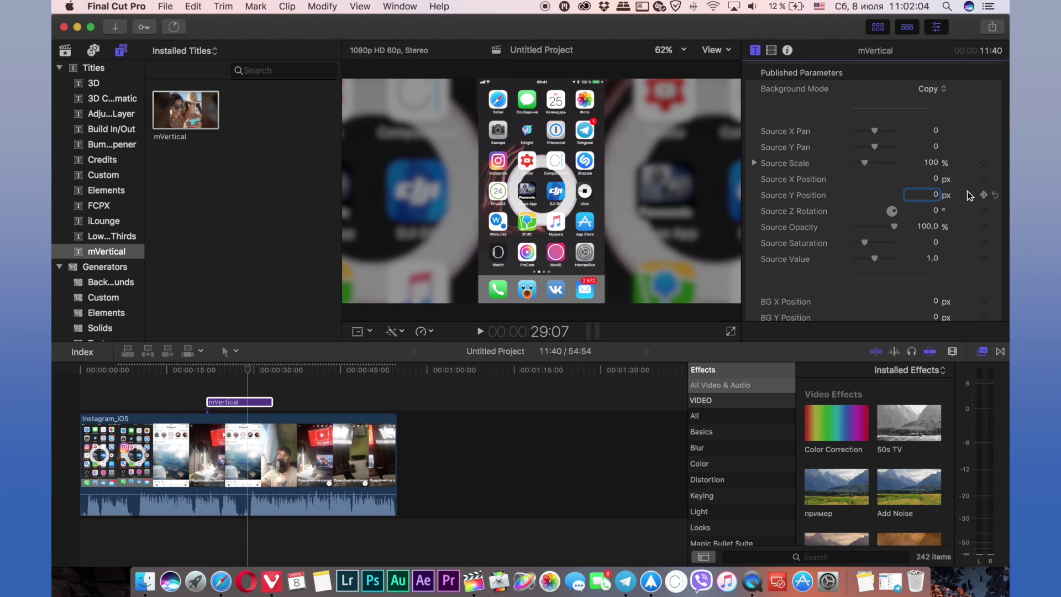
pyautogui.scroll(-2, 897, 197)
pyautogui.moveTo(937, 169); pyautogui.dragTo(937, 170)
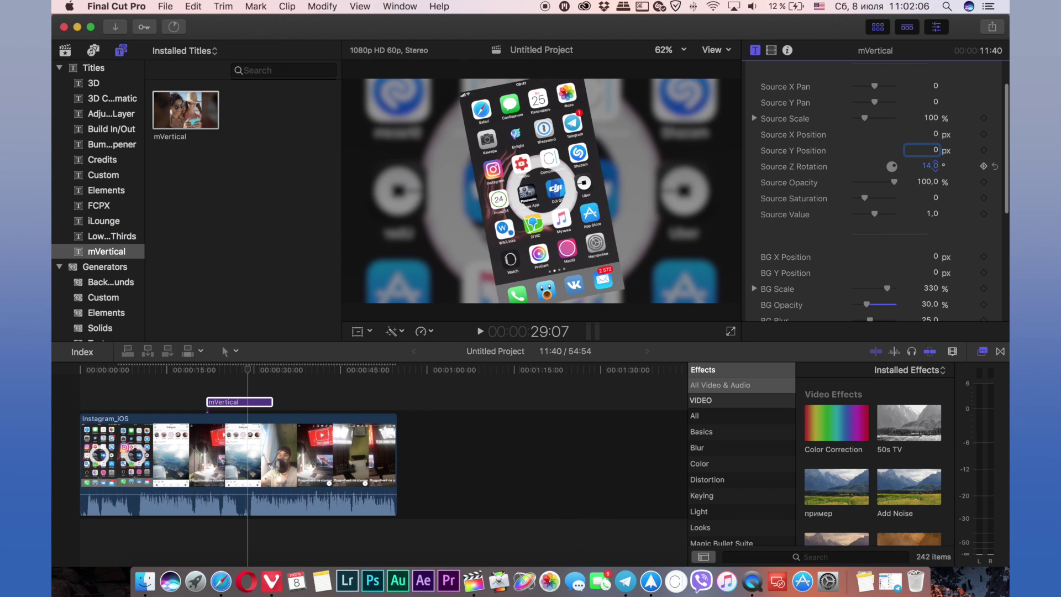
pyautogui.write('0')
pyautogui.press('Return')
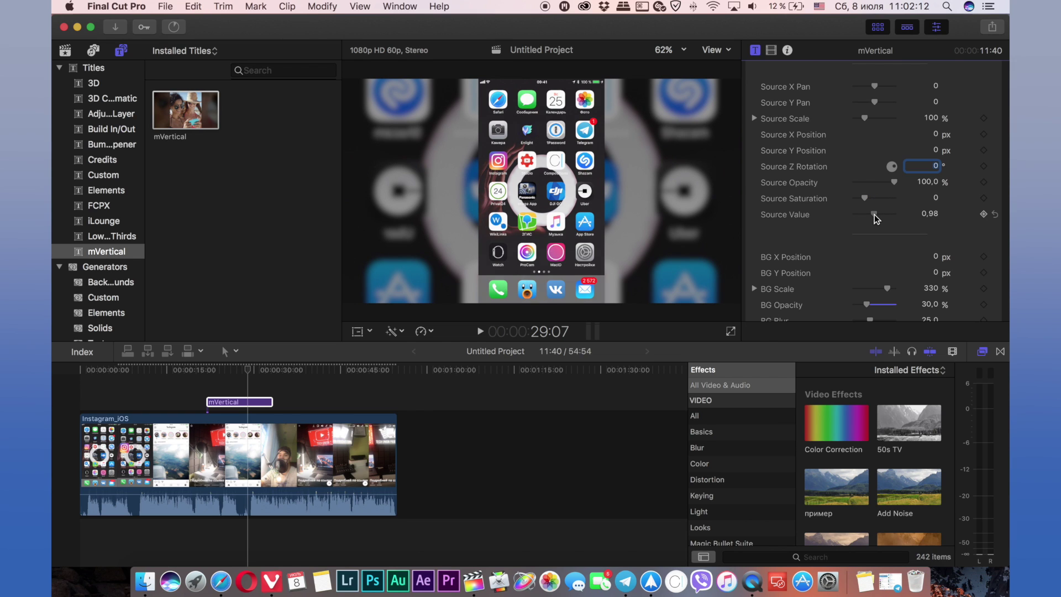
pyautogui.moveTo(875, 215); pyautogui.dragTo(891, 216)
pyautogui.click(931, 214)
pyautogui.write('0')
pyautogui.press('Return')
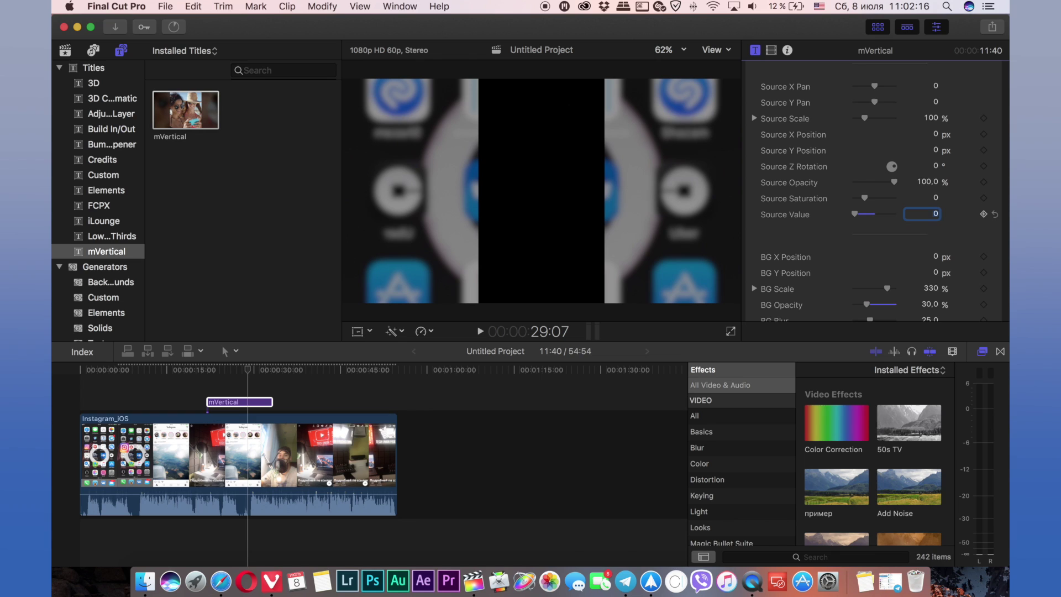
pyautogui.click(933, 214)
pyautogui.write(',6')
pyautogui.press('Return')
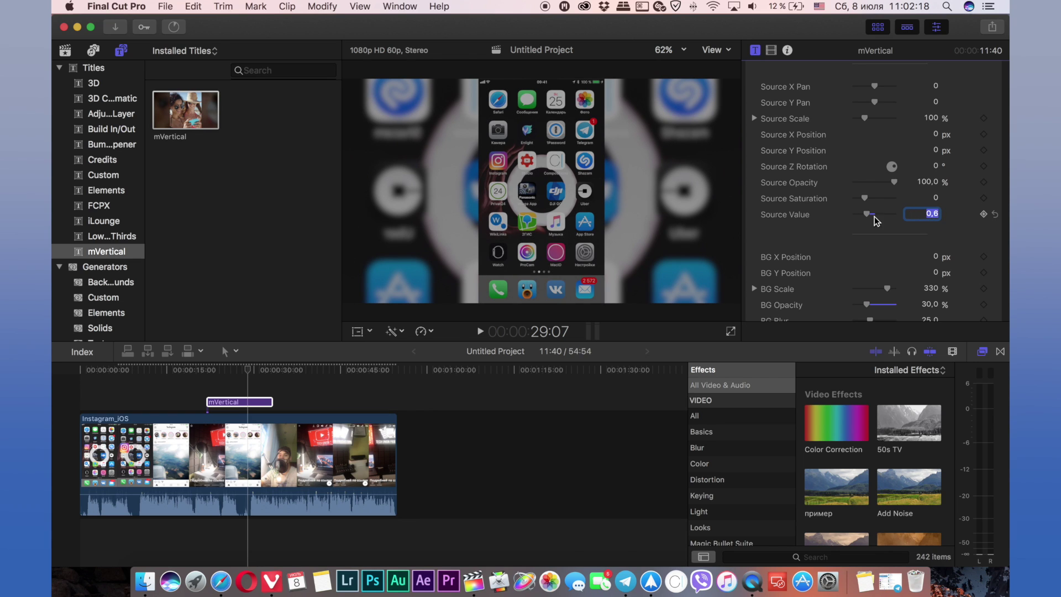
pyautogui.write('1')
pyautogui.press('Return')
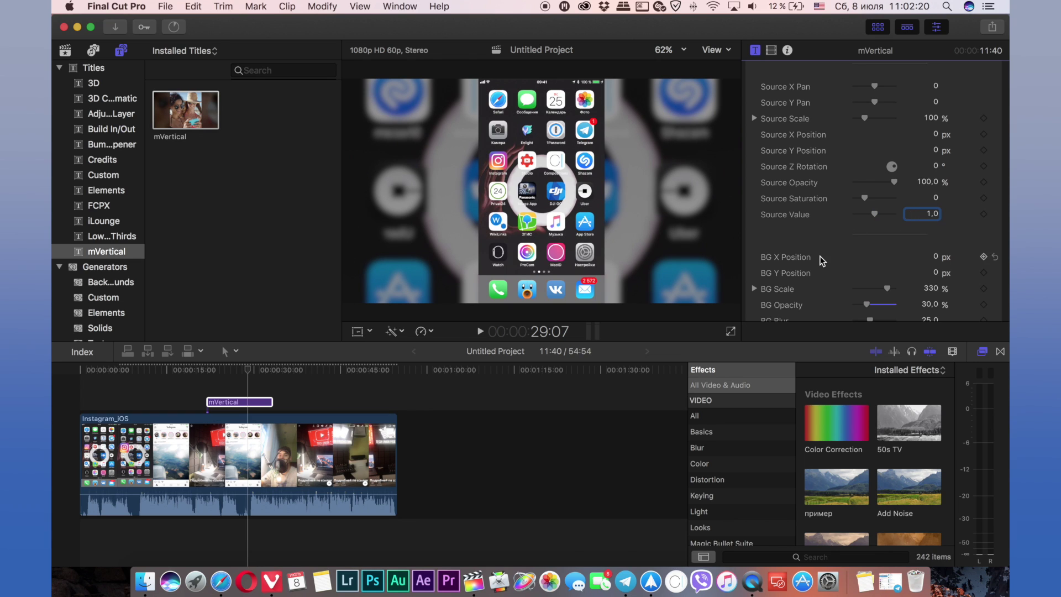
pyautogui.scroll(-3, 821, 261)
# - Set BG Scale to 400%, BG Blur to 12,0 and BG Opacity to about 36%
pyautogui.moveTo(940, 179); pyautogui.dragTo(937, 192)
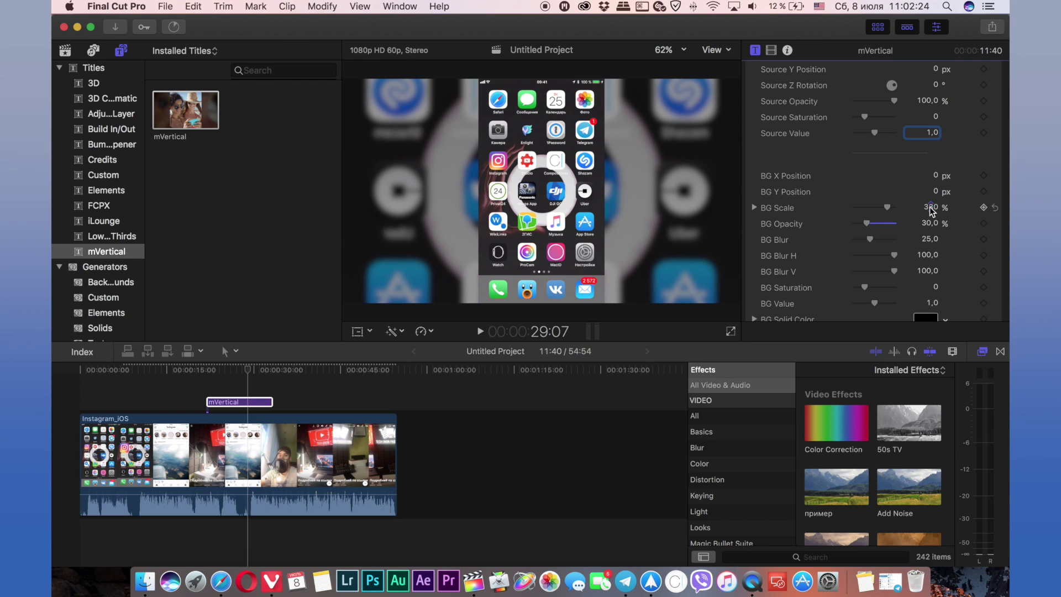
pyautogui.moveTo(883, 213)
pyautogui.mouseDown()
pyautogui.moveTo(896, 208)
pyautogui.moveTo(862, 241)
pyautogui.mouseUp()
pyautogui.scroll(-3, 876, 219)
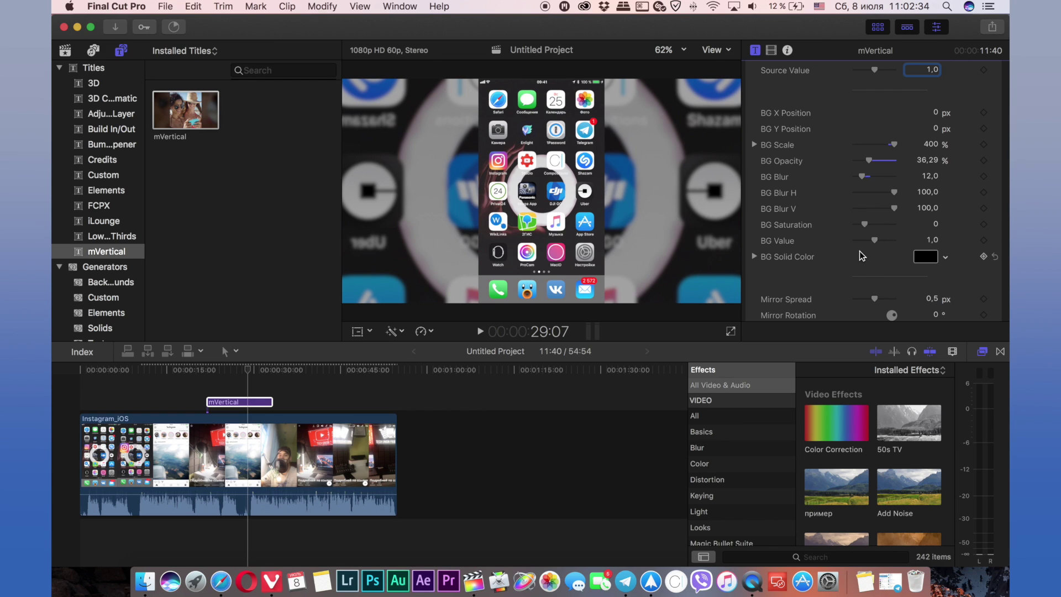
pyautogui.scroll(-3, 861, 255)
# - Pick a pink-red BG Solid Color in the Colors picker and set BG Value to 0,92
pyautogui.click(922, 191)
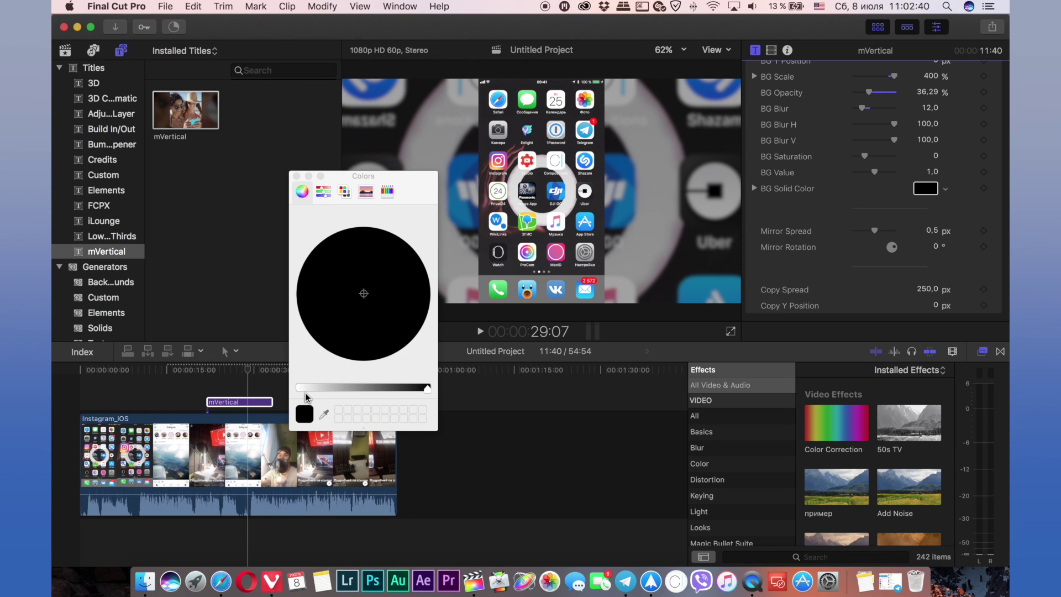
pyautogui.click(301, 388)
pyautogui.click(417, 303)
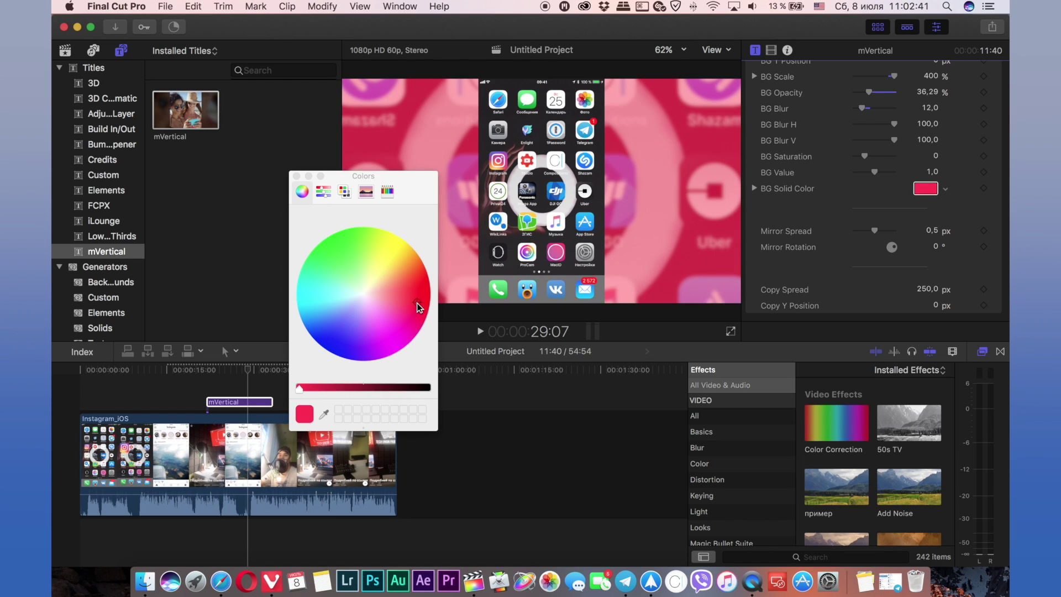
pyautogui.click(296, 177)
pyautogui.moveTo(873, 173); pyautogui.dragTo(873, 172)
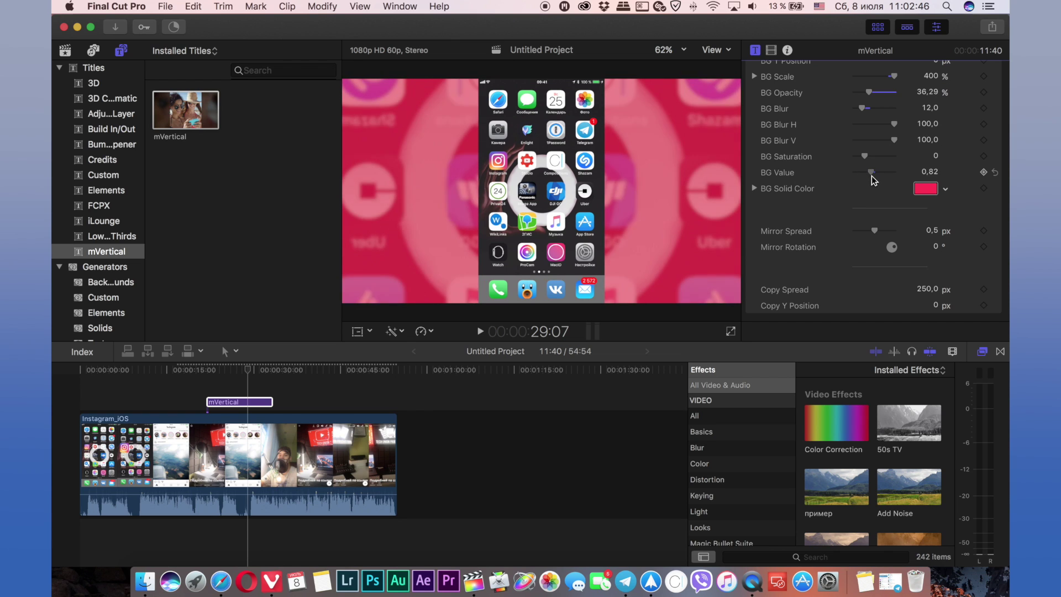
pyautogui.scroll(-1, 872, 287)
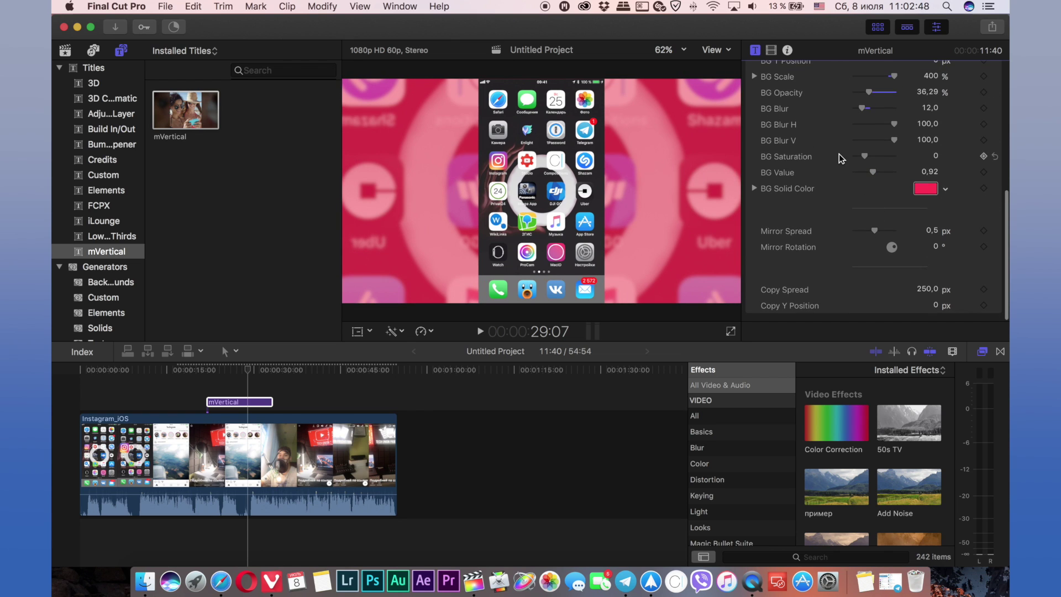
pyautogui.scroll(5, 840, 158)
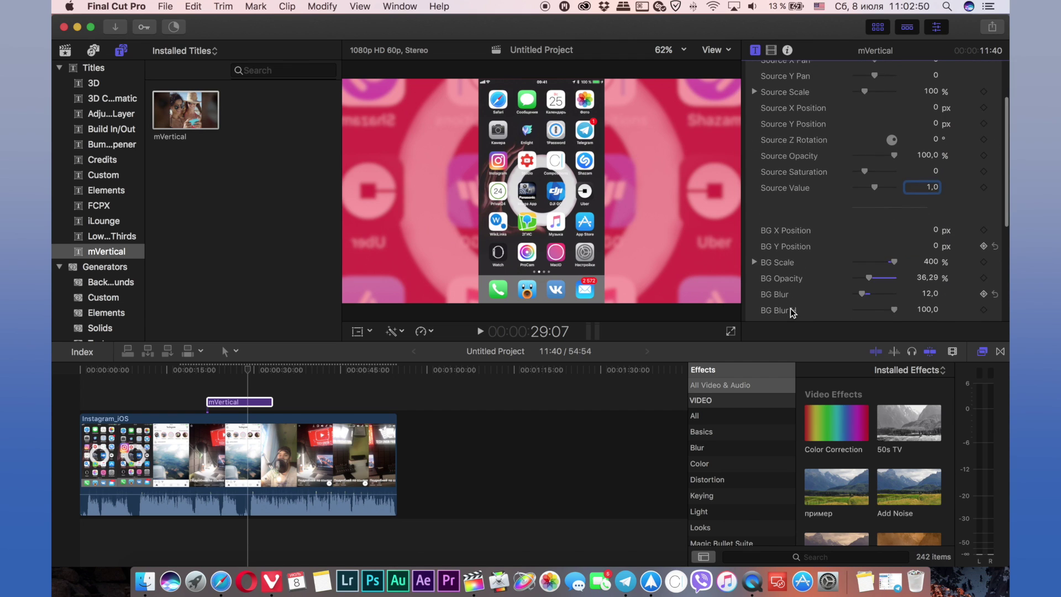
# - Set Mirror Spread to 0,33 and Mirror Rotation to -20,0°, then delete the mVertical title
pyautogui.scroll(-2, 829, 293)
pyautogui.scroll(-5, 866, 276)
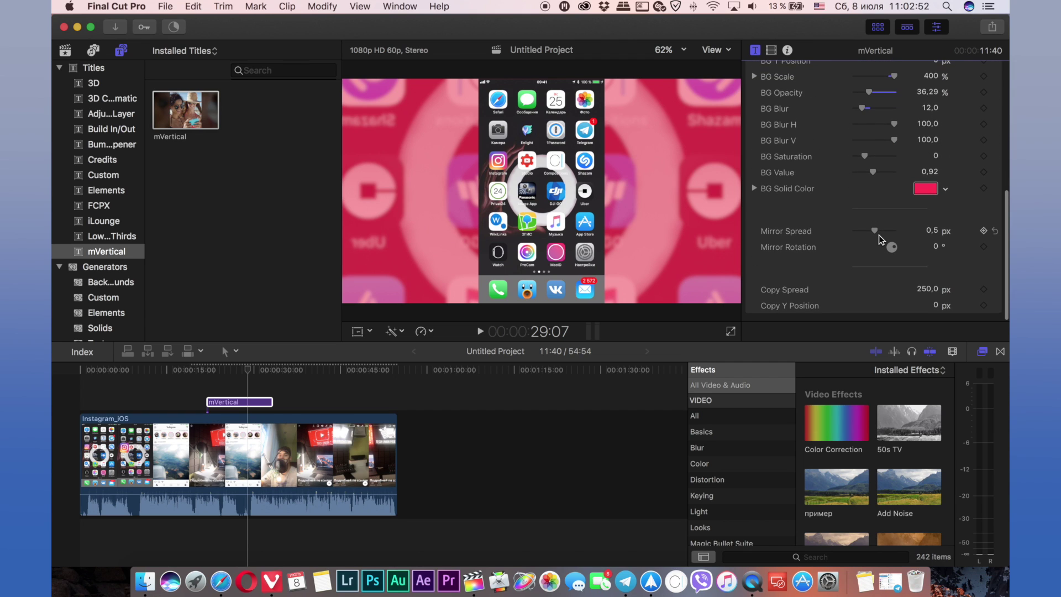
pyautogui.moveTo(879, 234); pyautogui.dragTo(868, 232)
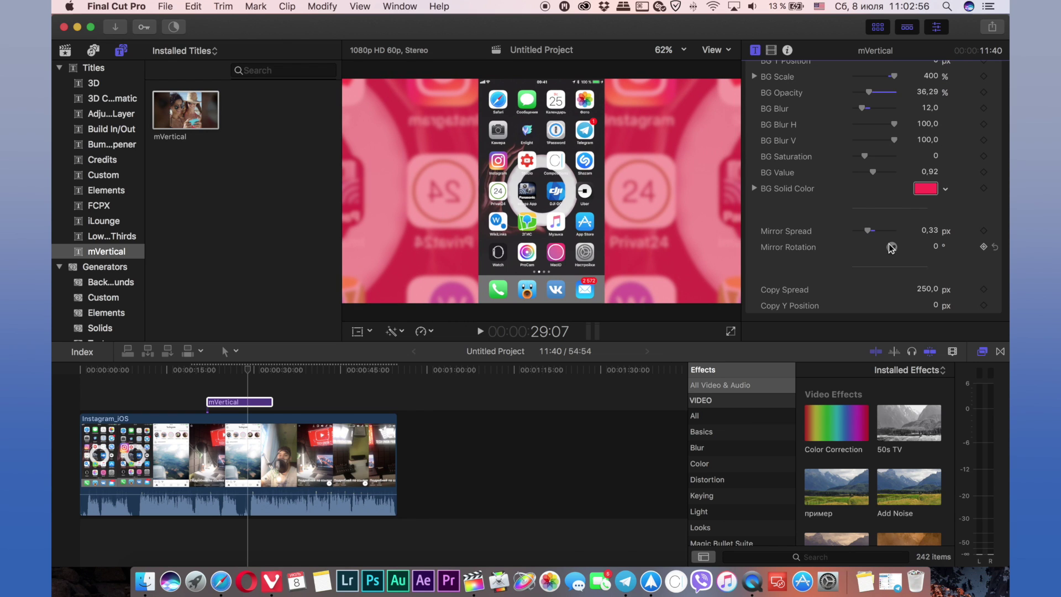
pyautogui.moveTo(934, 247); pyautogui.dragTo(918, 265)
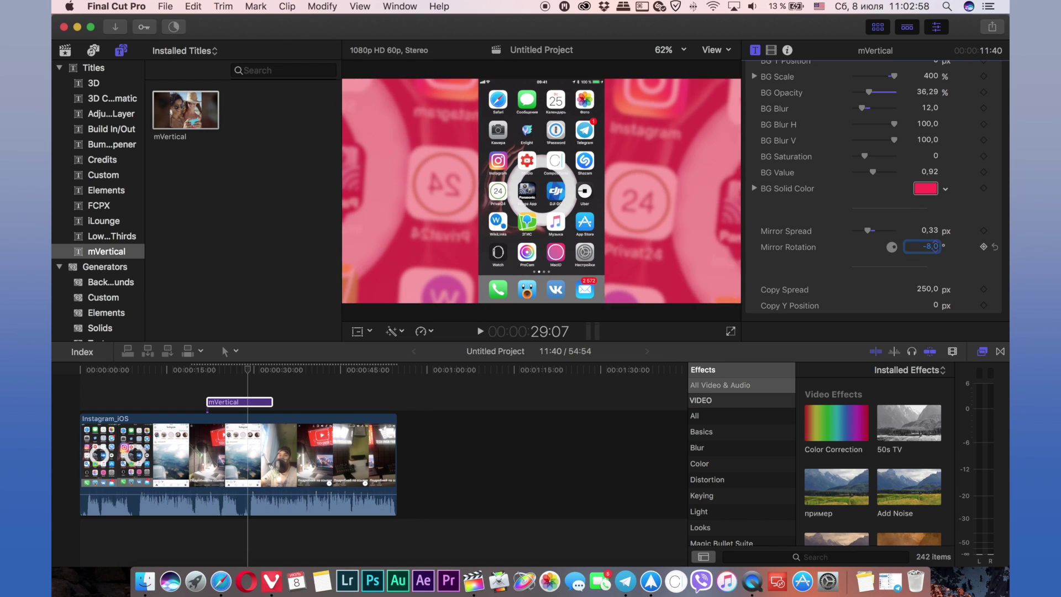
pyautogui.scroll(-1, 919, 265)
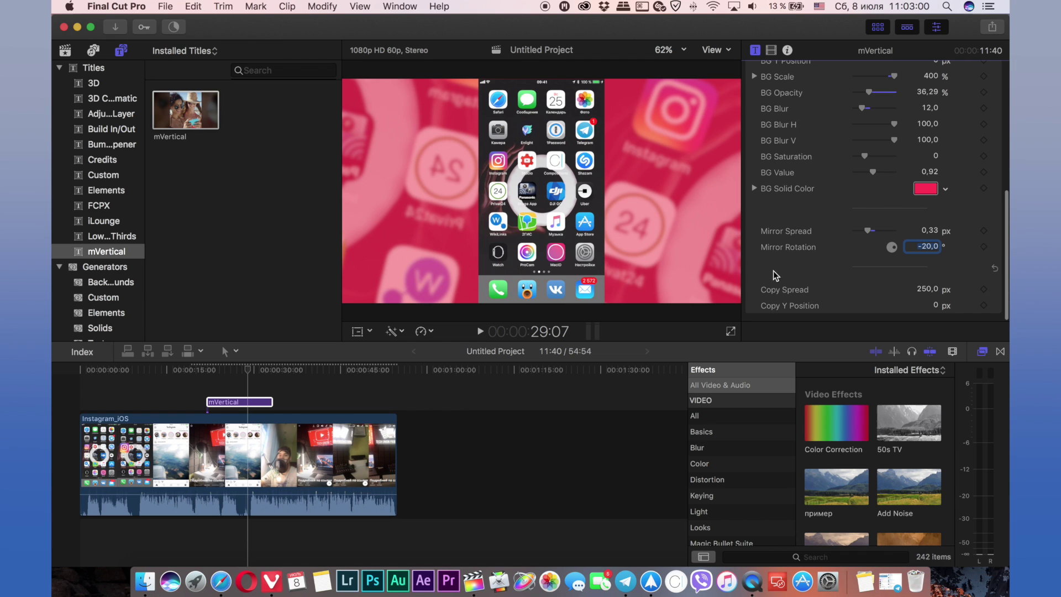
pyautogui.click(246, 405)
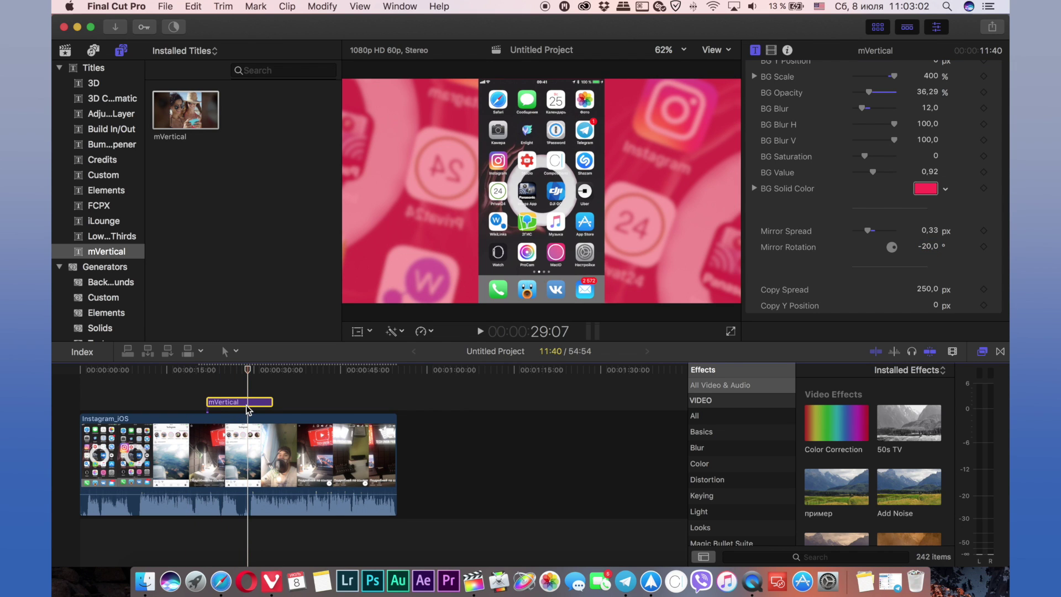
pyautogui.press('Delete')
# - Drop a default mVertical title above the Instagram_iOS clip and select all timeline clips
pyautogui.moveTo(186, 110); pyautogui.dragTo(223, 402)
pyautogui.moveTo(249, 369); pyautogui.dragTo(259, 369)
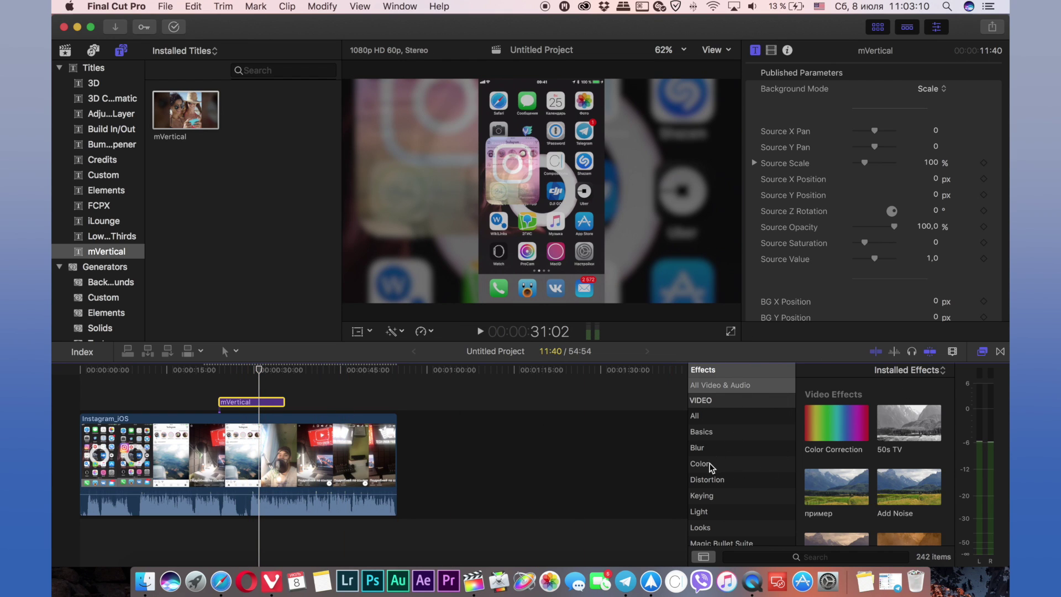
pyautogui.click(244, 370)
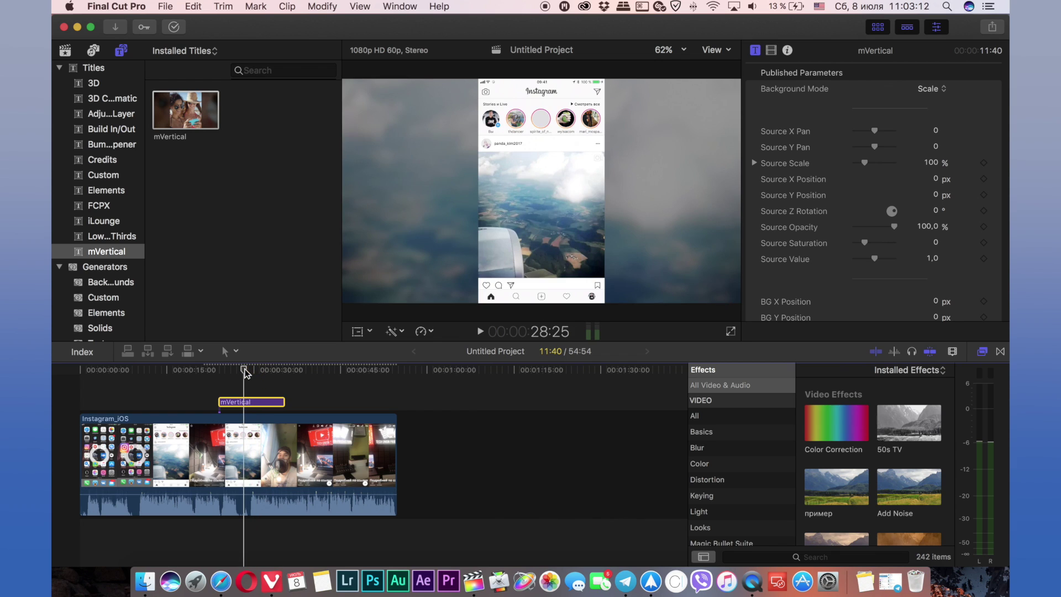
pyautogui.press('super+a')
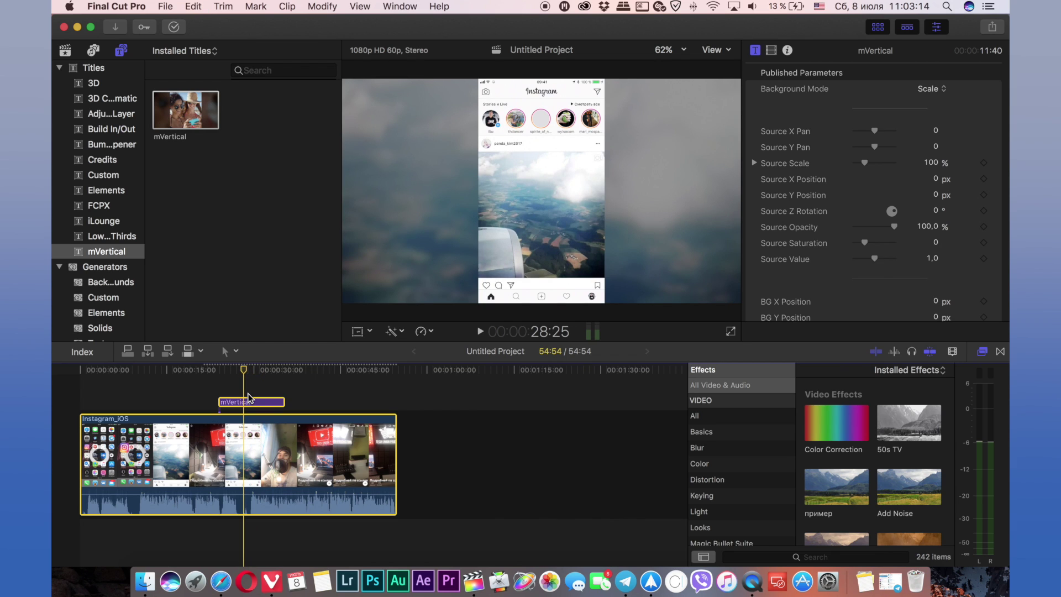